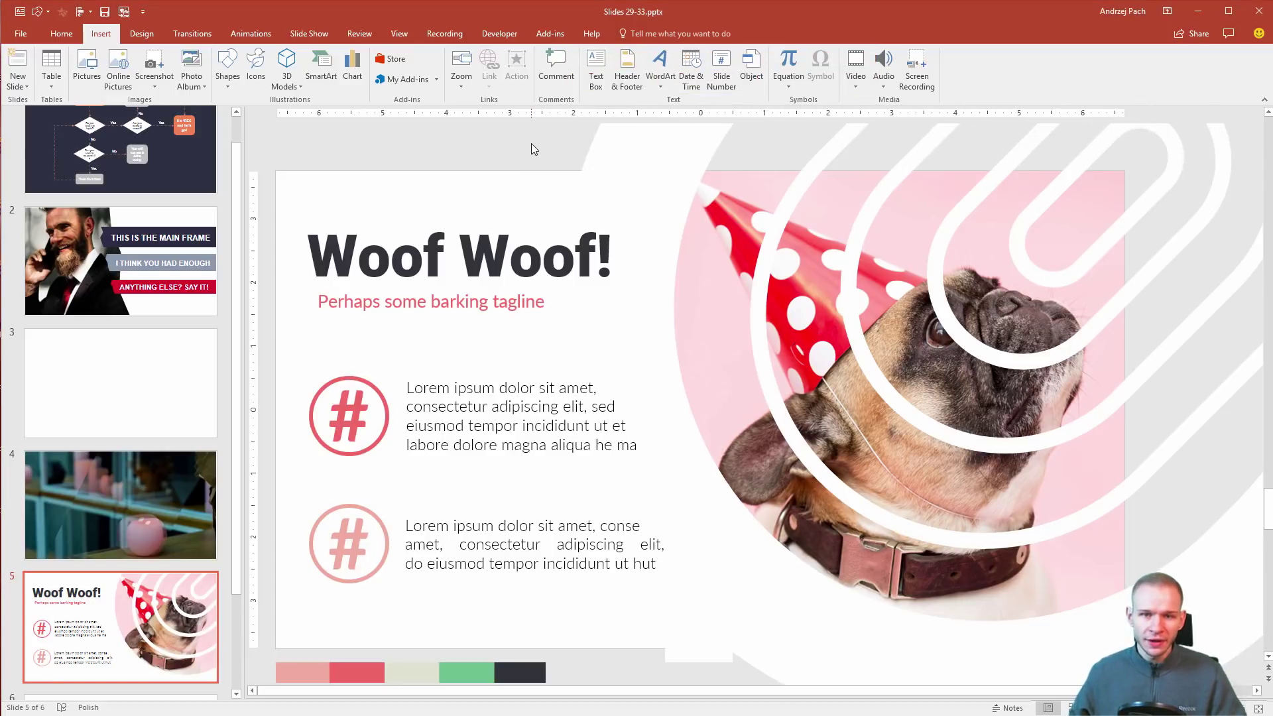
# Step: Go to the Duration setting on the Transitions tab using the Alt K, E shortcut keys
pyautogui.press('alt')
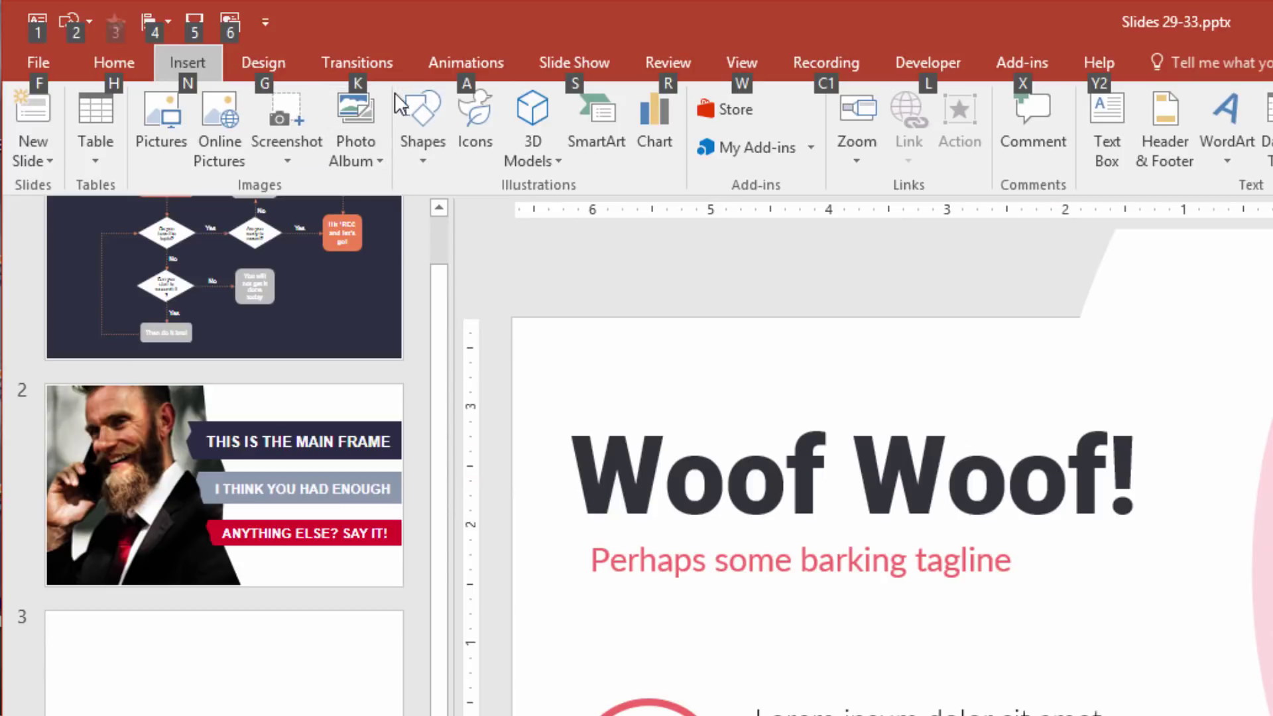
pyautogui.press('k')
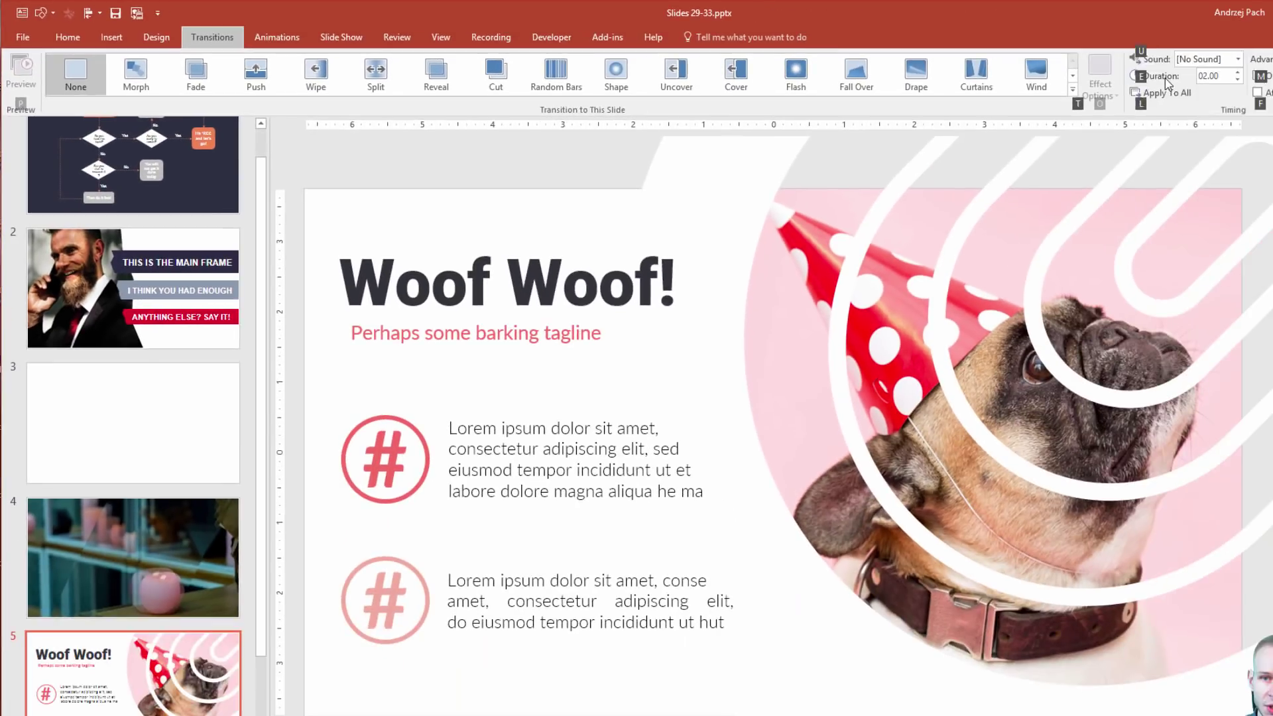
pyautogui.press('e')
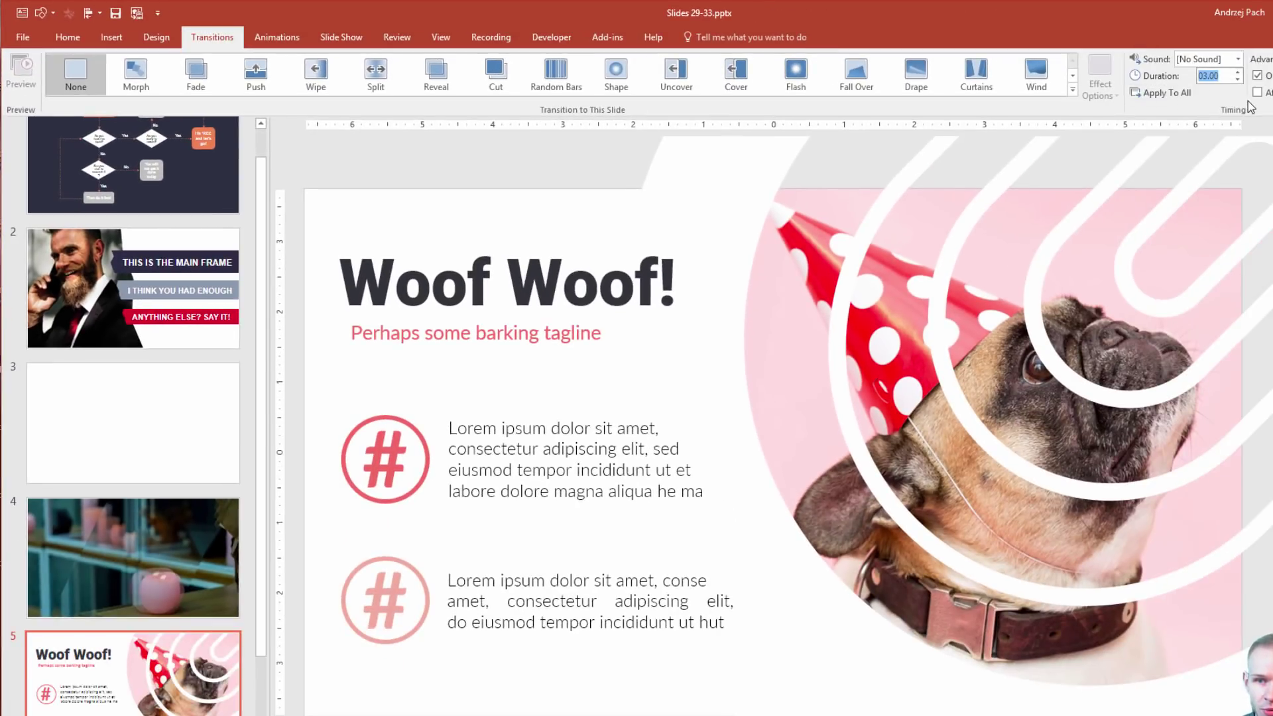
# Step: Add a new section at slide 5 and keep the default Untitled Section name
pyautogui.press('alt')
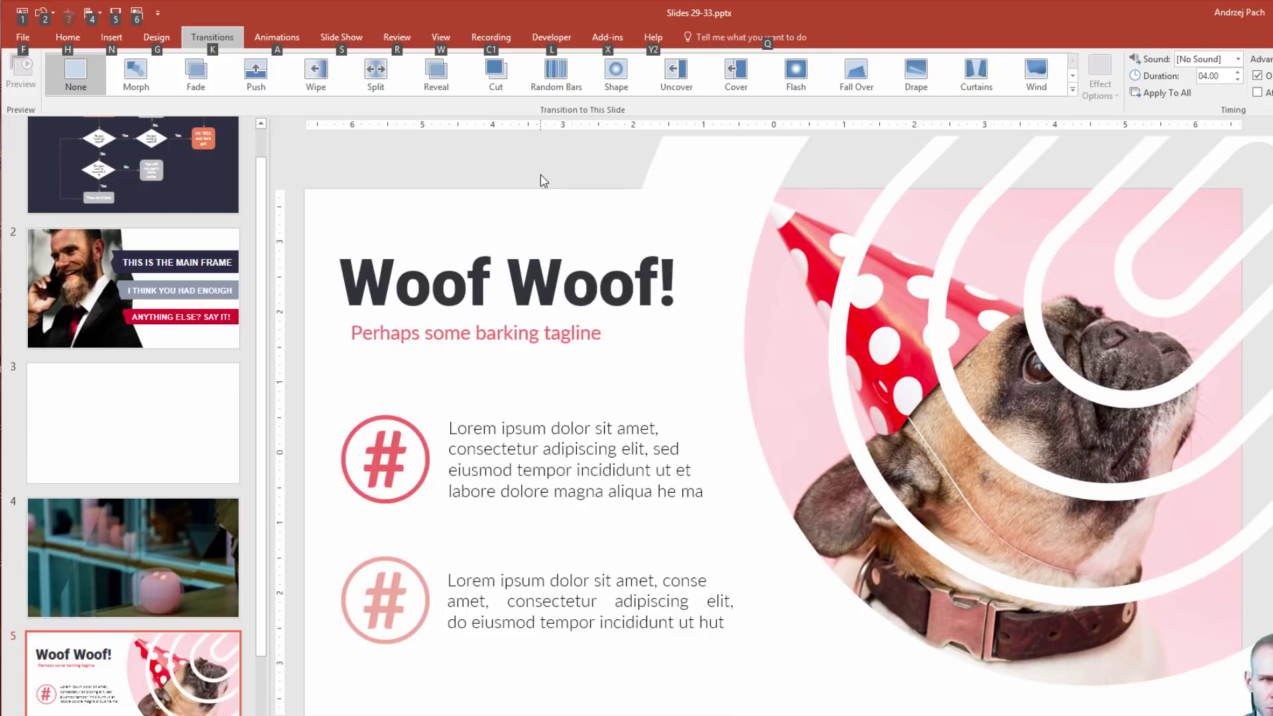
pyautogui.press('h')
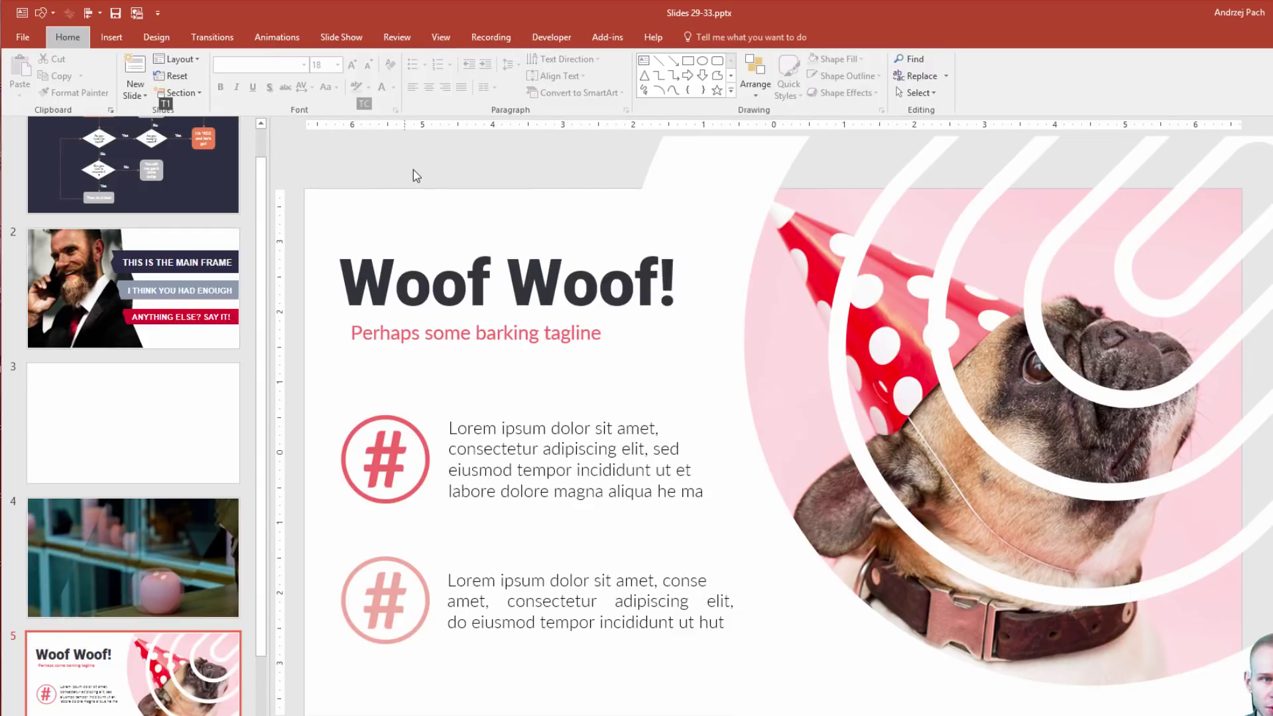
pyautogui.press('t')
pyautogui.press('1')
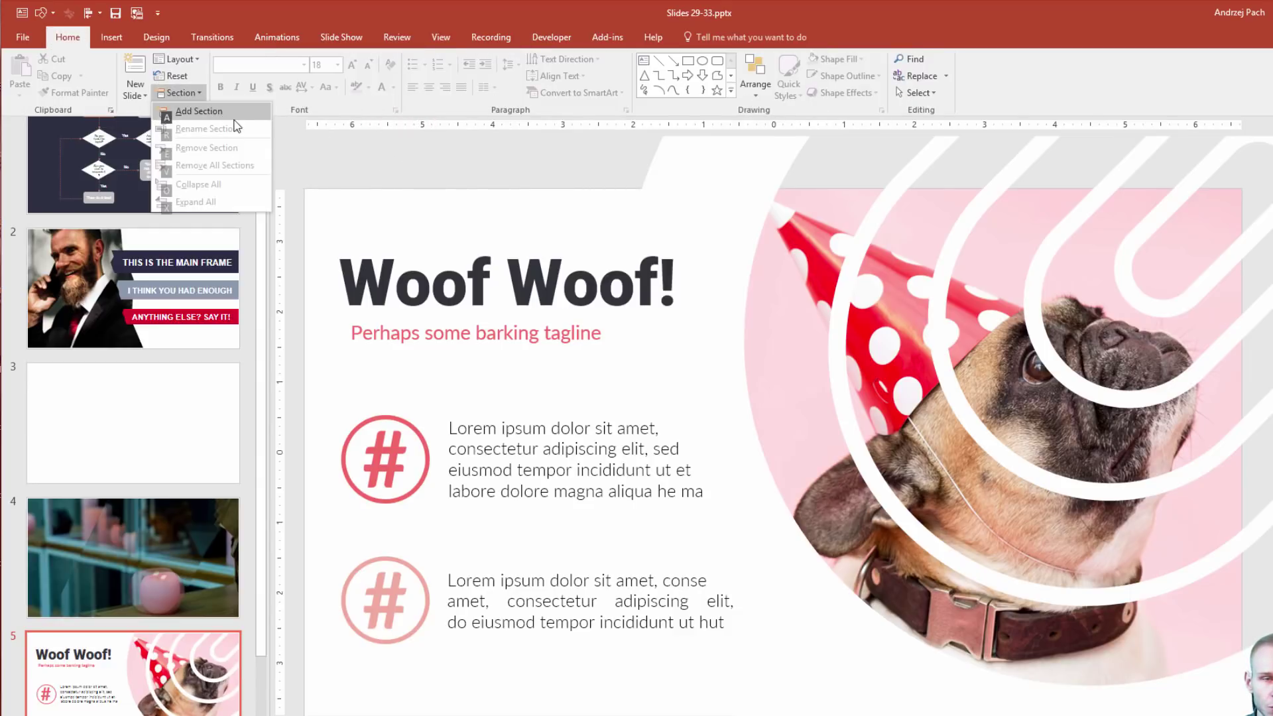
pyautogui.press('a')
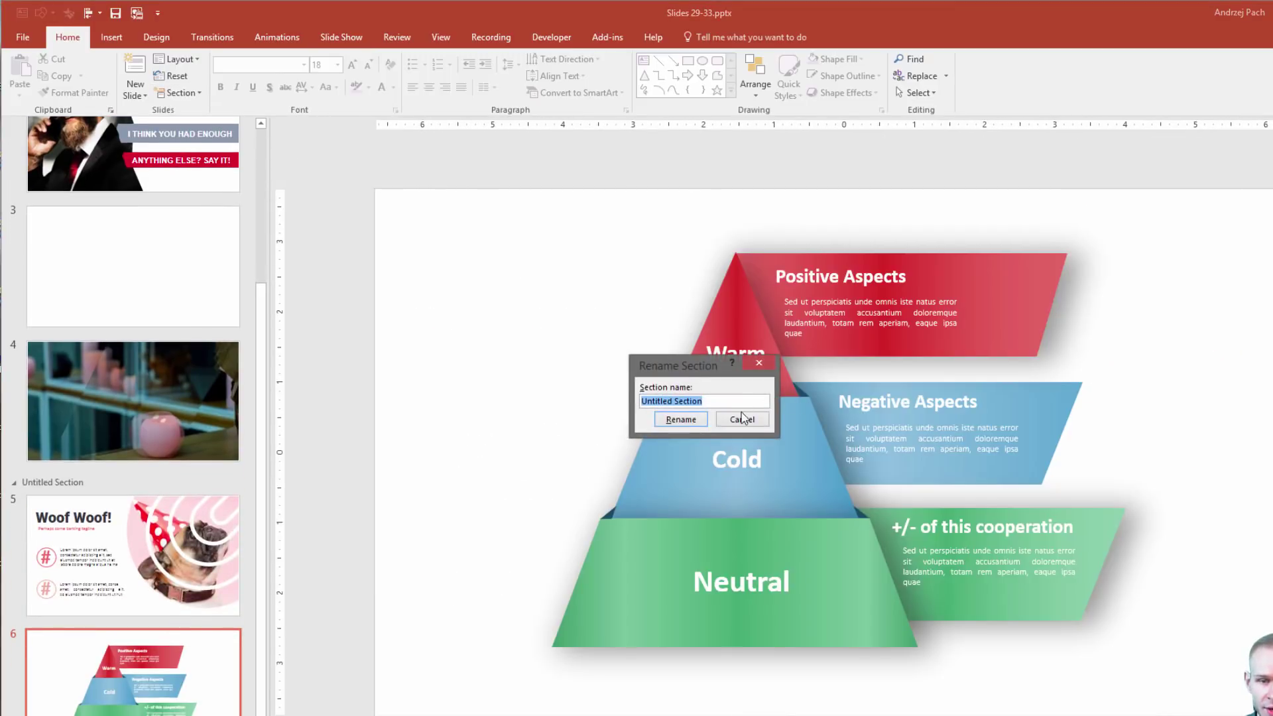
pyautogui.click(720, 417)
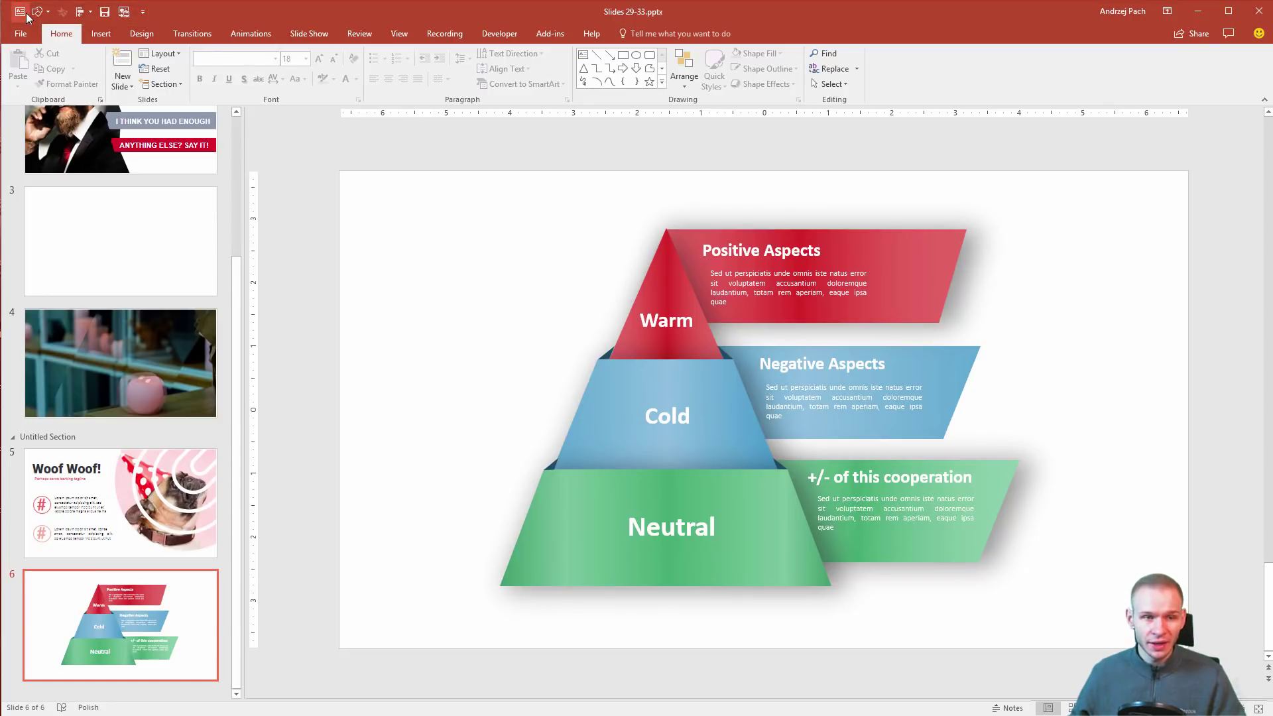
# Step: Open slide 3 and draw a trial blue square from the shapes gallery
pyautogui.click(142, 258)
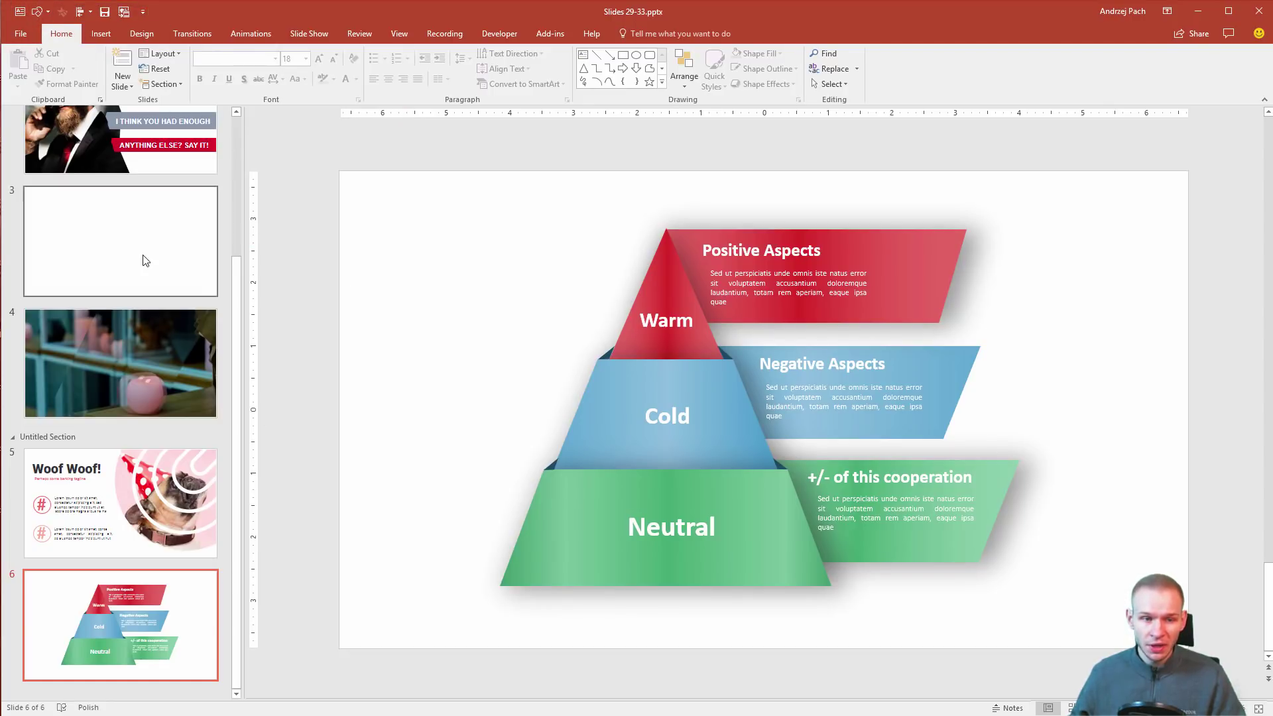
pyautogui.press('alt')
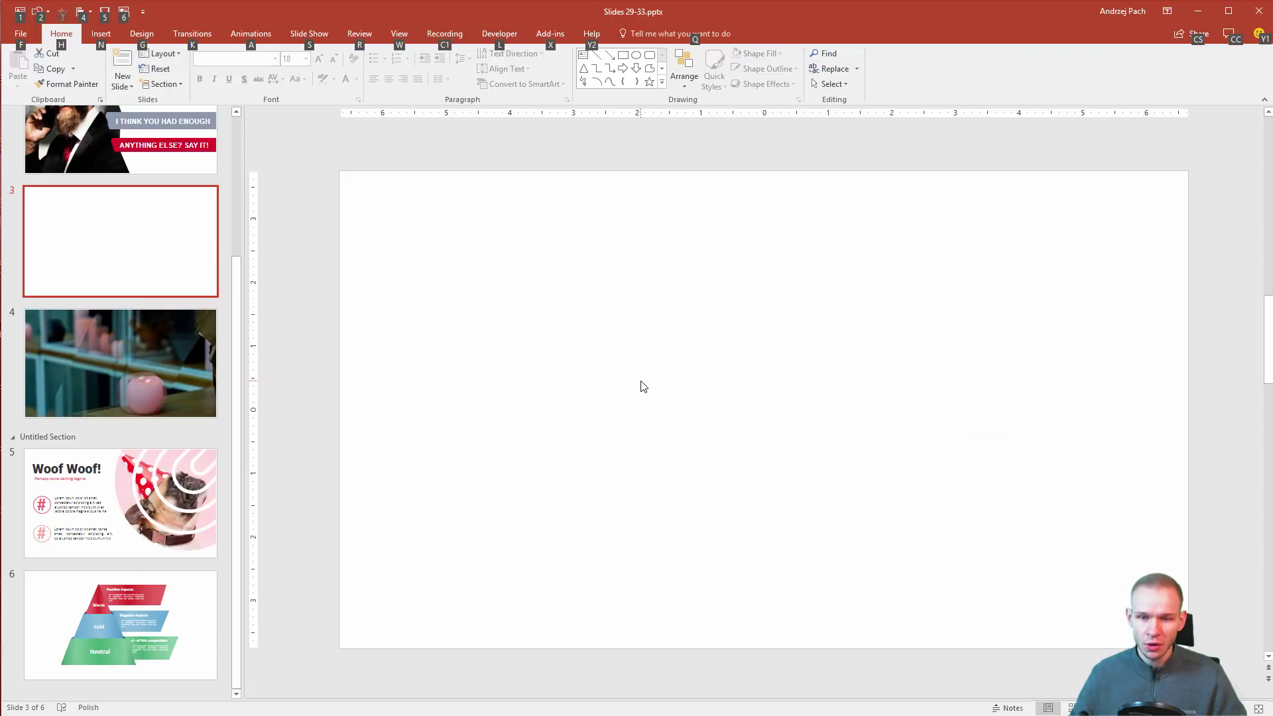
pyautogui.press('2')
pyautogui.click(38, 113)
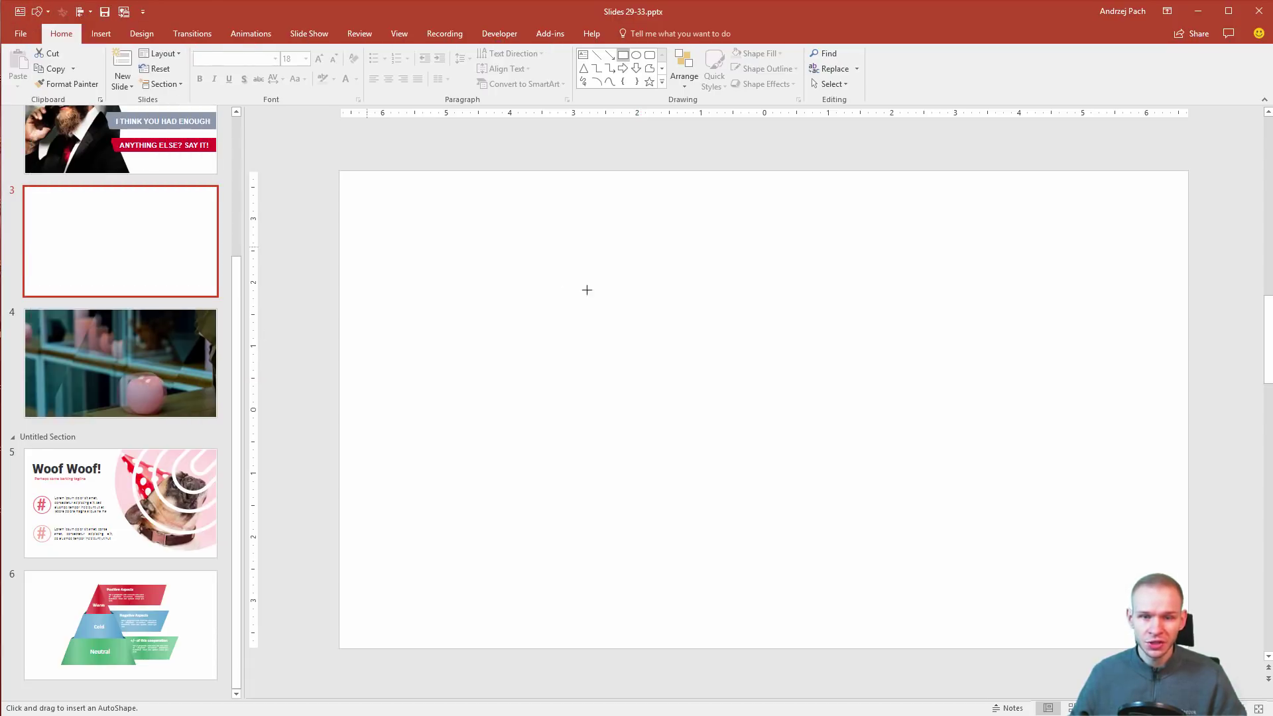
pyautogui.moveTo(481, 225); pyautogui.dragTo(670, 413)
pyautogui.click(779, 409)
# Step: Draw a trial text box on slide 3 and discard it empty
pyautogui.press('alt')
pyautogui.press('1')
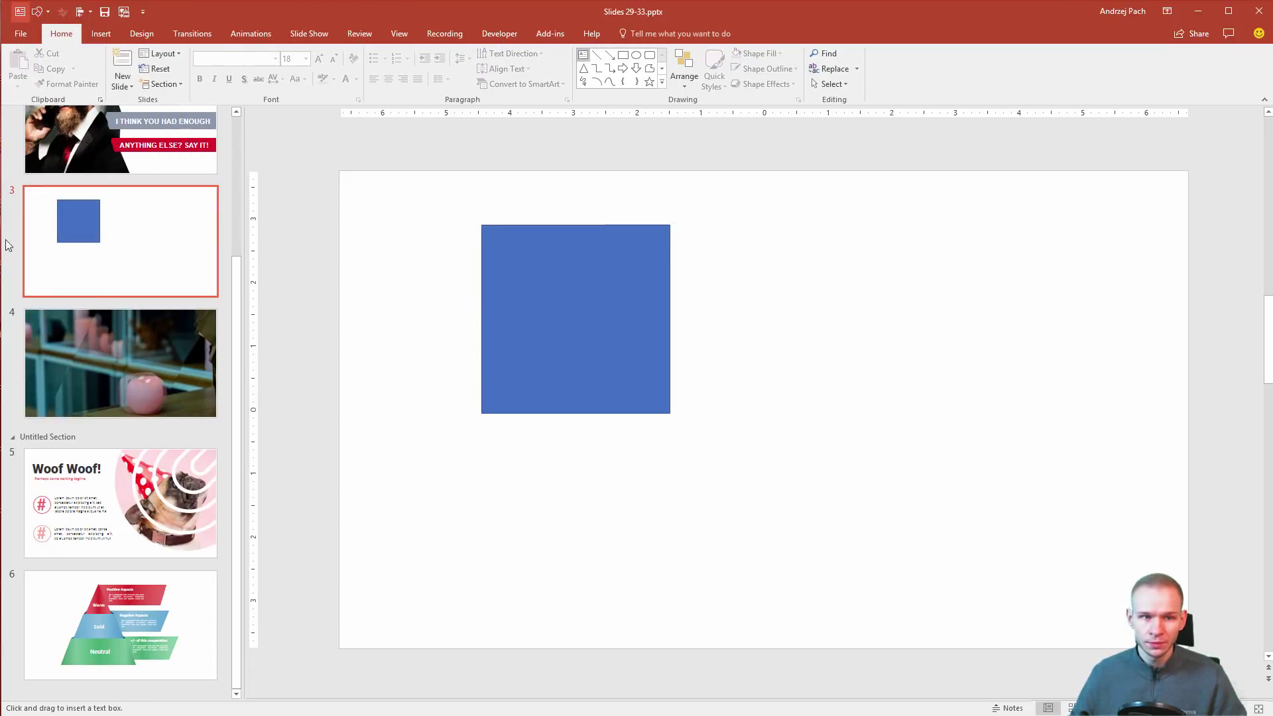
pyautogui.moveTo(714, 247); pyautogui.dragTo(1022, 466)
pyautogui.click(818, 520)
# Step: Draw a large blue block arc, then pick the Rectangle shape again
pyautogui.press('alt')
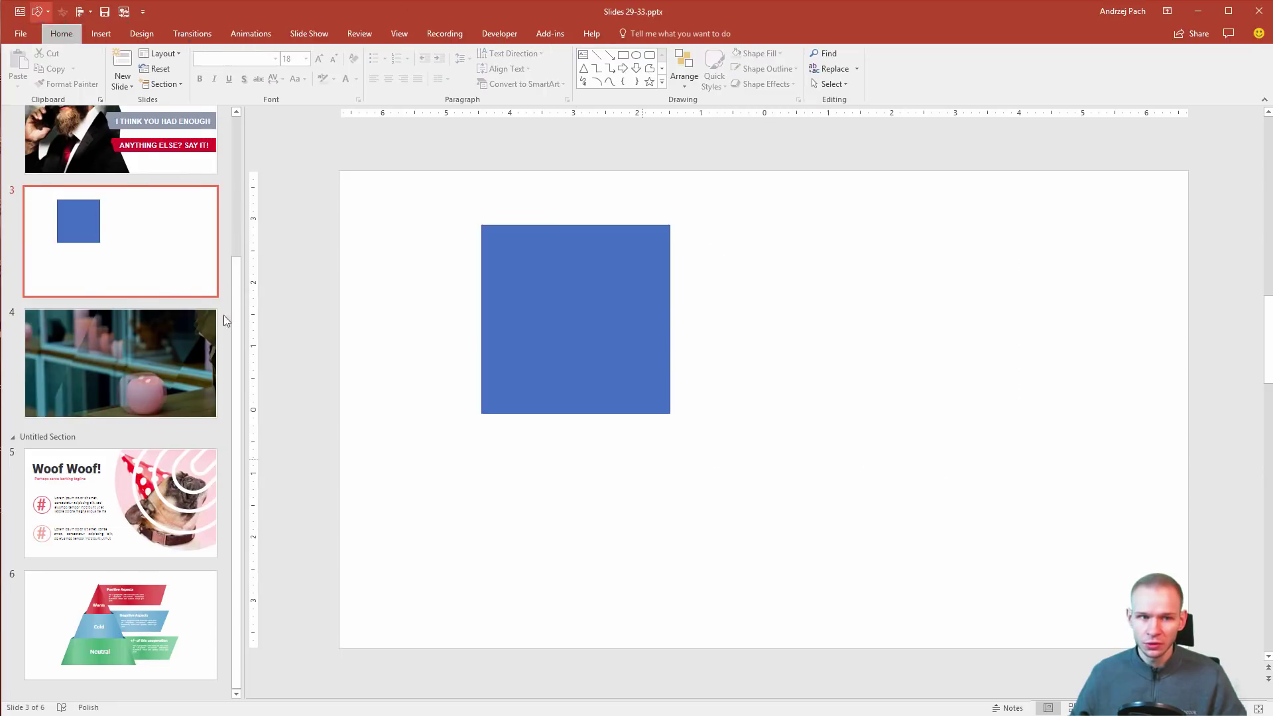
pyautogui.press('2')
pyautogui.click(77, 168)
pyautogui.moveTo(458, 384); pyautogui.dragTo(911, 594)
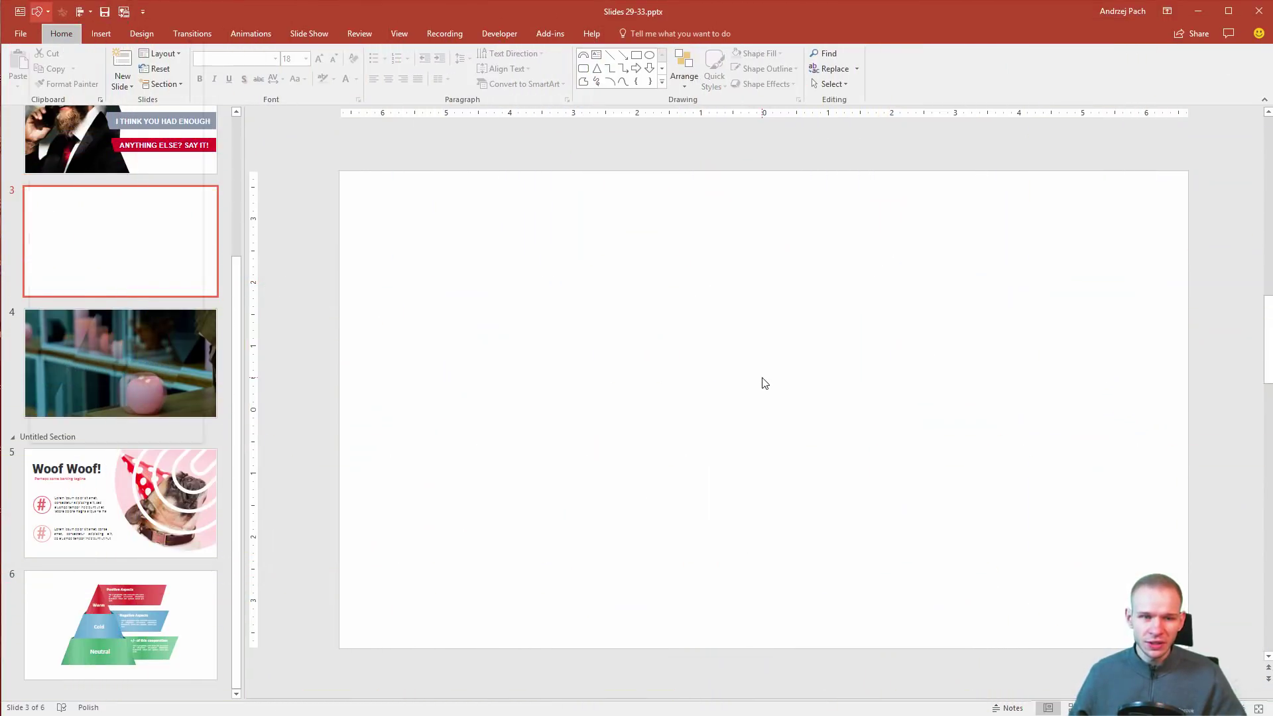
pyautogui.press('2')
pyautogui.click(35, 115)
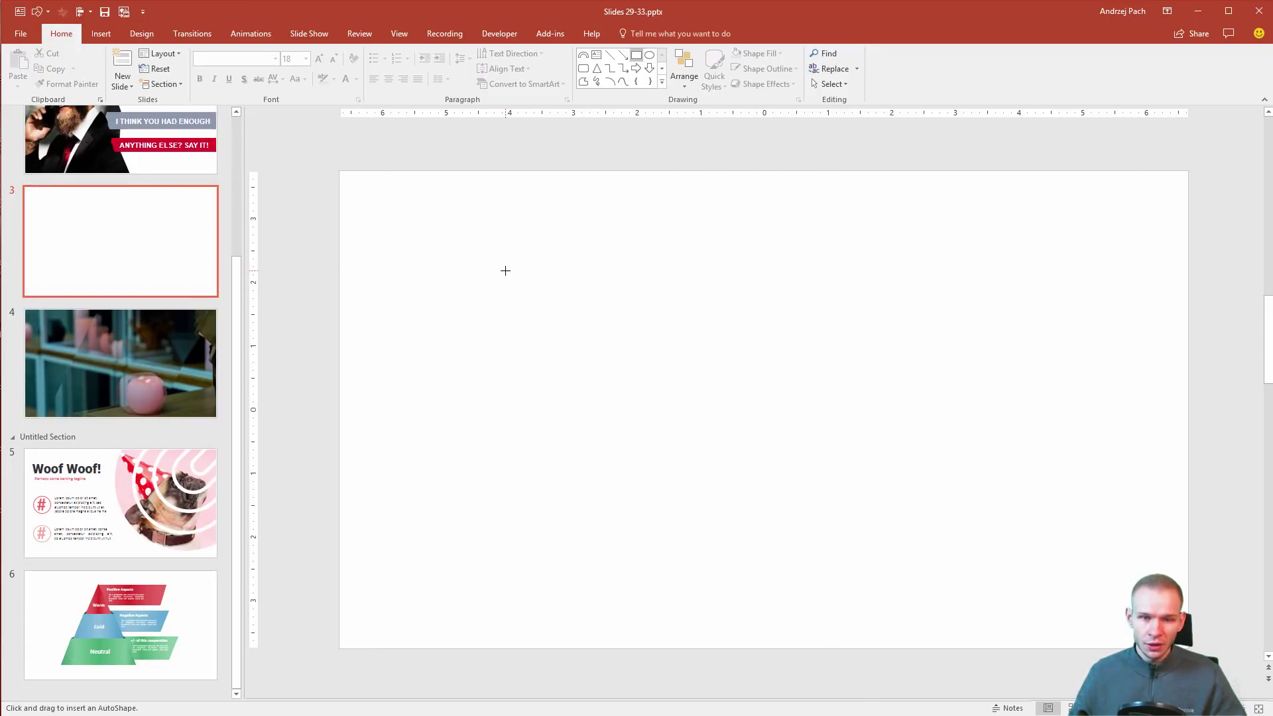
# Step: Shift-drag a small blue square near the upper left of slide 3
pyautogui.moveTo(505, 270)
pyautogui.mouseDown()
pyautogui.moveTo(738, 452)
pyautogui.moveTo(623, 394)
pyautogui.moveTo(704, 451)
pyautogui.moveTo(603, 372)
pyautogui.moveTo(690, 429)
pyautogui.moveTo(690, 358)
pyautogui.moveTo(576, 389)
pyautogui.moveTo(762, 508)
pyautogui.moveTo(953, 379)
pyautogui.moveTo(666, 383)
pyautogui.moveTo(628, 469)
pyautogui.moveTo(747, 505)
pyautogui.moveTo(873, 409)
pyautogui.moveTo(784, 360)
pyautogui.moveTo(710, 364)
pyautogui.moveTo(675, 442)
pyautogui.moveTo(628, 428)
pyautogui.moveTo(534, 352)
pyautogui.moveTo(807, 491)
pyautogui.moveTo(587, 376)
pyautogui.moveTo(770, 438)
pyautogui.moveTo(599, 364)
pyautogui.moveTo(739, 476)
pyautogui.moveTo(602, 366)
pyautogui.moveTo(742, 455)
pyautogui.moveTo(546, 347)
pyautogui.moveTo(486, 287)
pyautogui.moveTo(506, 269)
pyautogui.moveTo(564, 329)
pyautogui.mouseUp()
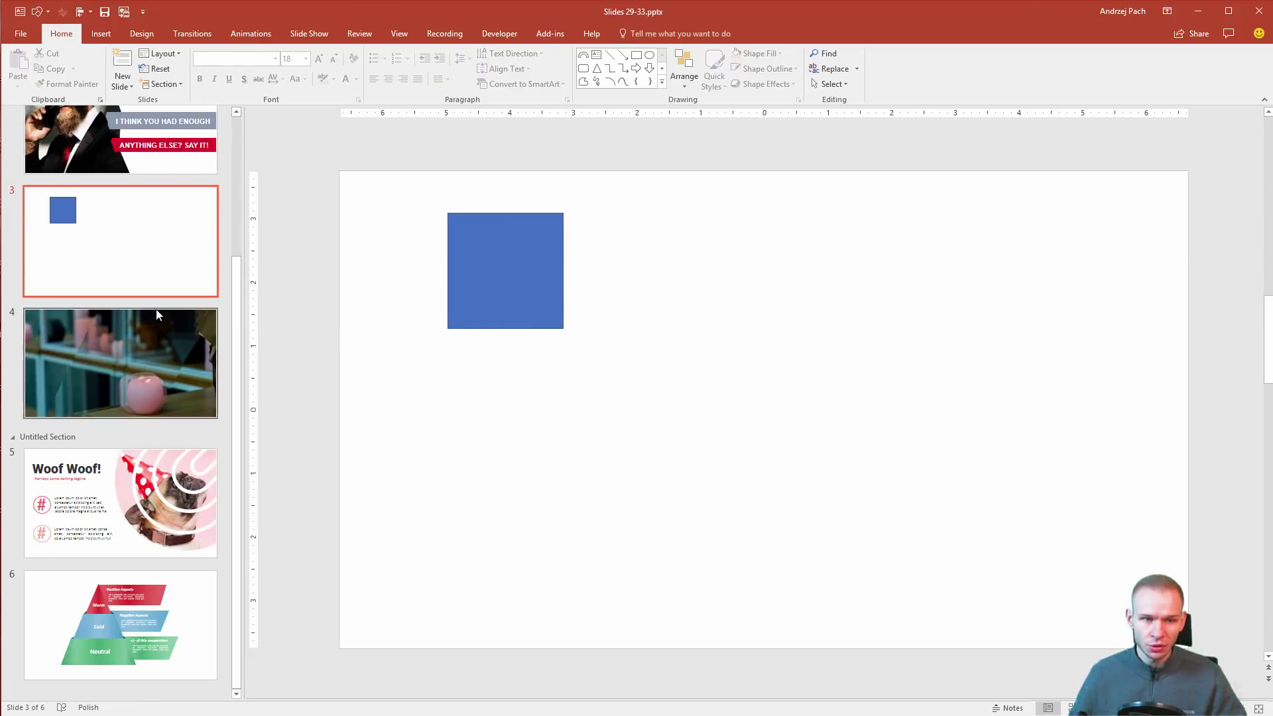
# Step: On slide 5, resize the top hashtag circle until it is larger than the lower one
pyautogui.click(161, 464)
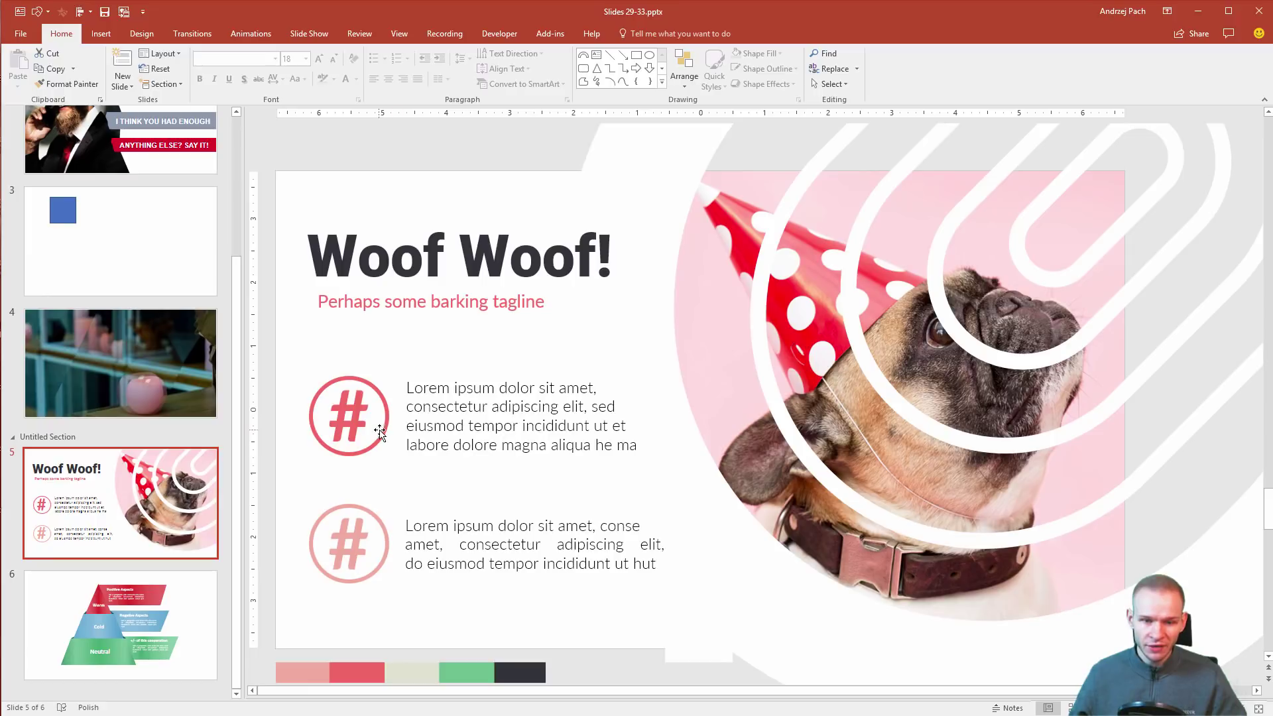
pyautogui.click(379, 432)
pyautogui.click(383, 430)
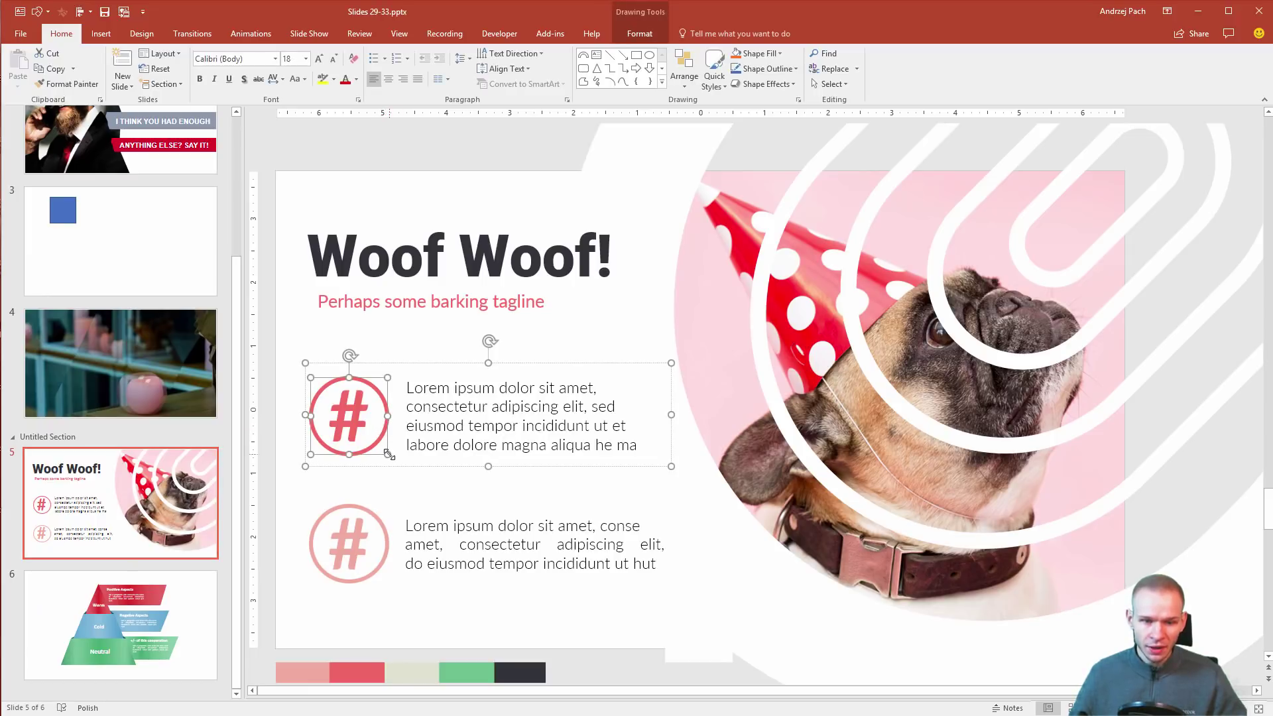
pyautogui.moveTo(389, 455)
pyautogui.mouseDown()
pyautogui.moveTo(475, 503)
pyautogui.moveTo(388, 454)
pyautogui.mouseUp()
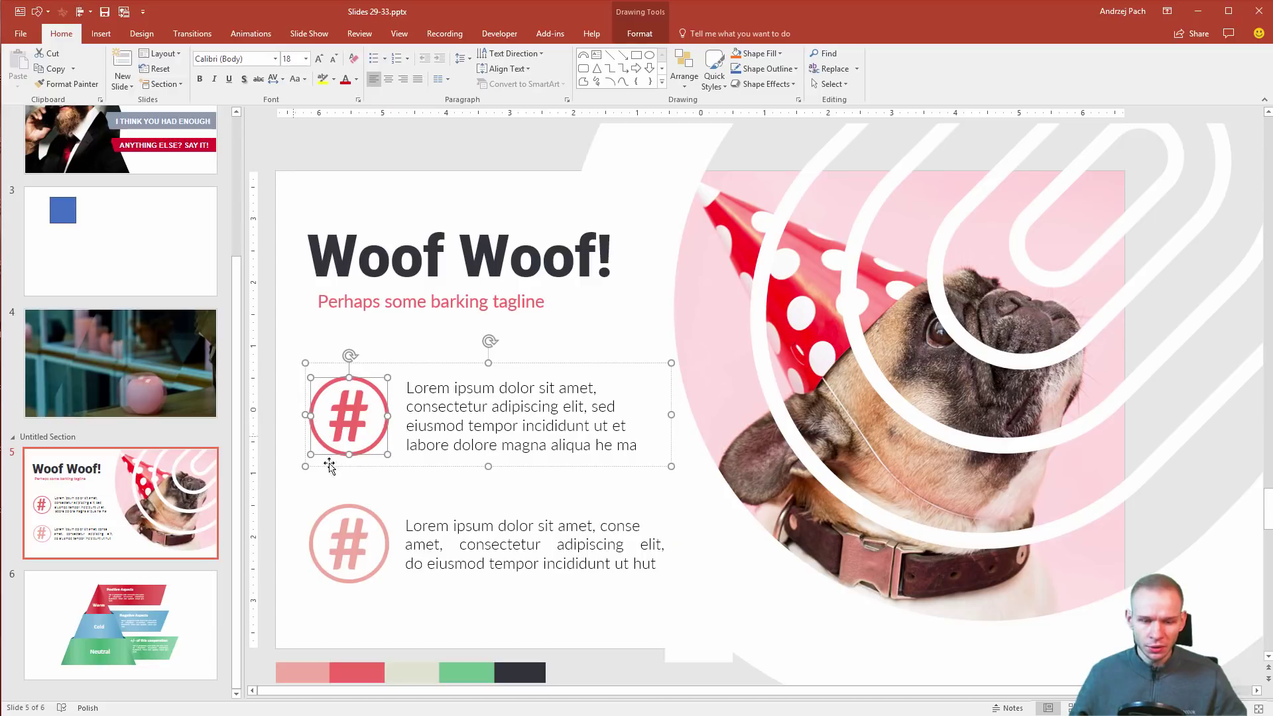
pyautogui.moveTo(390, 453)
pyautogui.mouseDown()
pyautogui.moveTo(415, 471)
pyautogui.moveTo(377, 446)
pyautogui.moveTo(423, 477)
pyautogui.moveTo(366, 441)
pyautogui.moveTo(395, 457)
pyautogui.mouseUp()
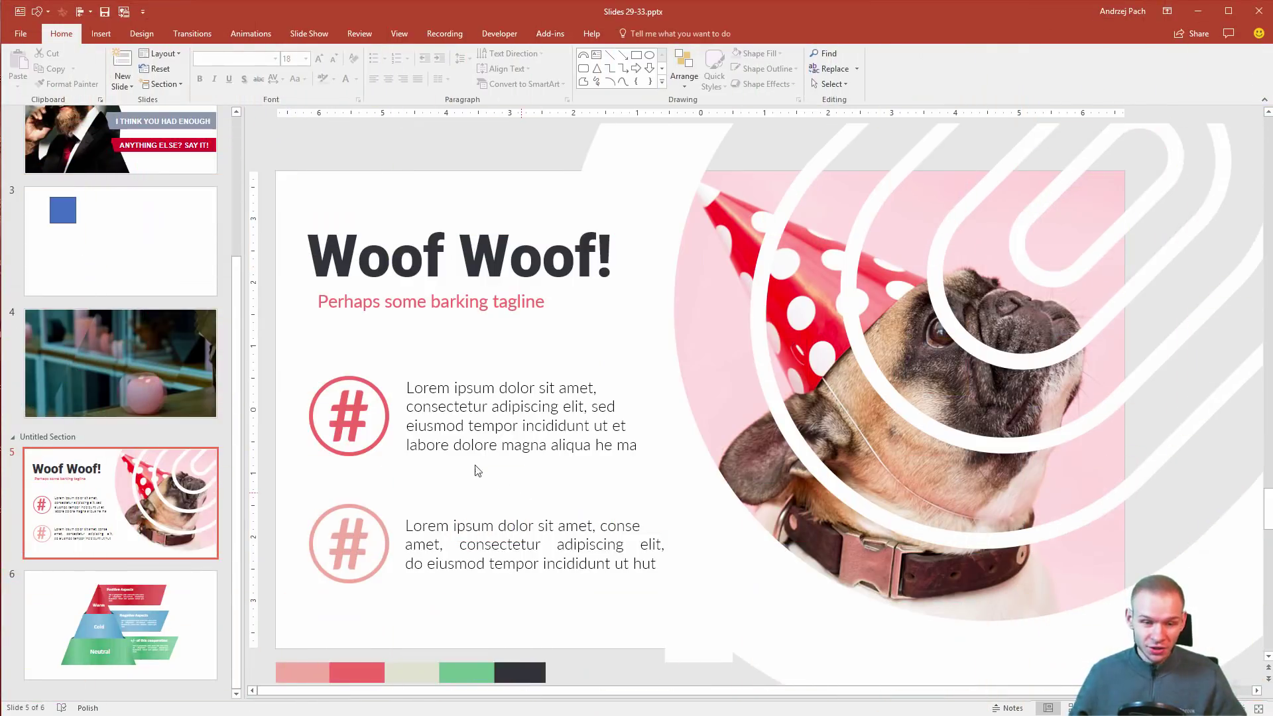
pyautogui.click(378, 439)
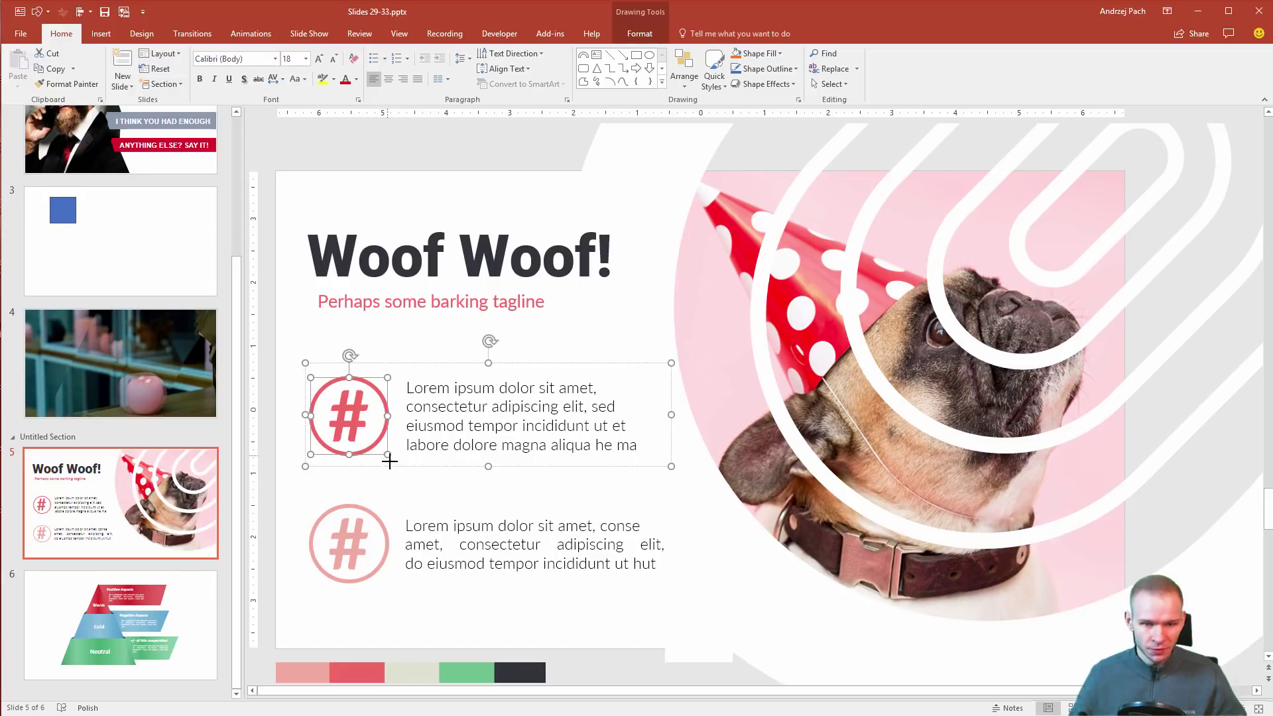
pyautogui.moveTo(389, 462)
pyautogui.mouseDown()
pyautogui.moveTo(469, 523)
pyautogui.moveTo(382, 454)
pyautogui.moveTo(397, 455)
pyautogui.moveTo(385, 437)
pyautogui.moveTo(403, 445)
pyautogui.moveTo(372, 427)
pyautogui.moveTo(416, 446)
pyautogui.moveTo(389, 431)
pyautogui.moveTo(394, 444)
pyautogui.mouseUp()
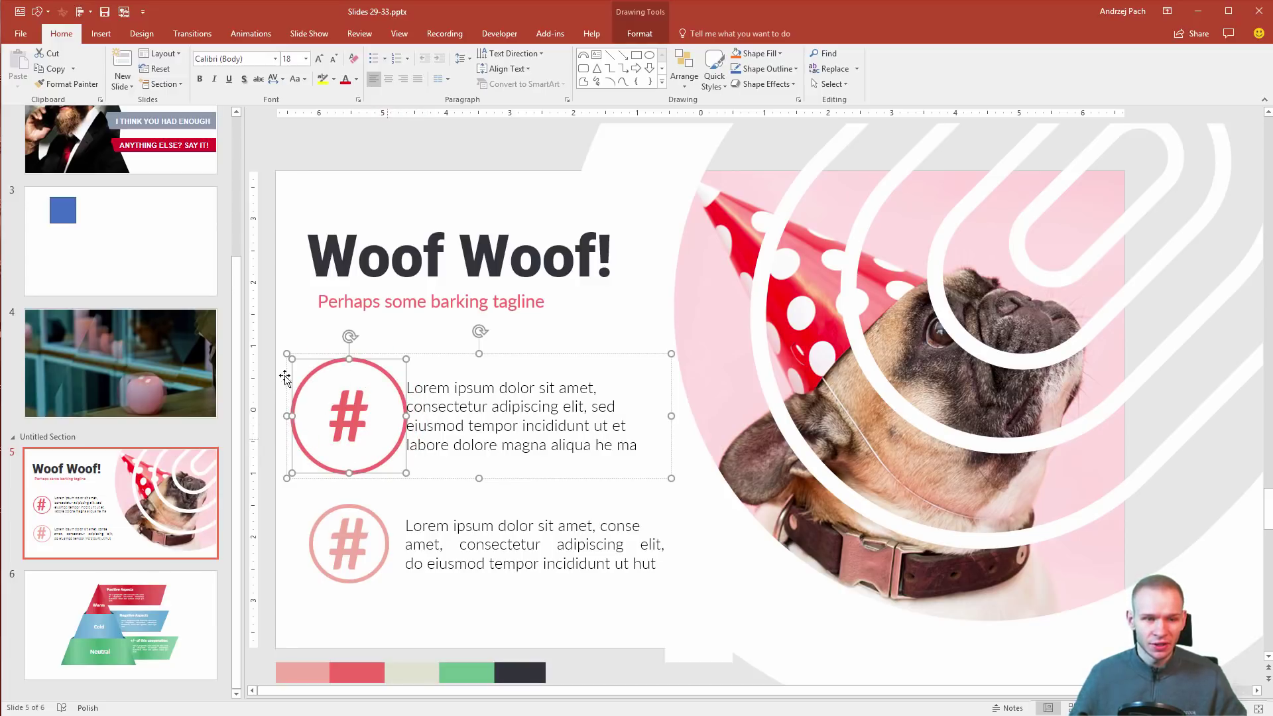
# Step: Nudge slide 2's THIS IS THE MAIN FRAME banner right, and paste offset copies of slide 3's blue square
pyautogui.click(139, 171)
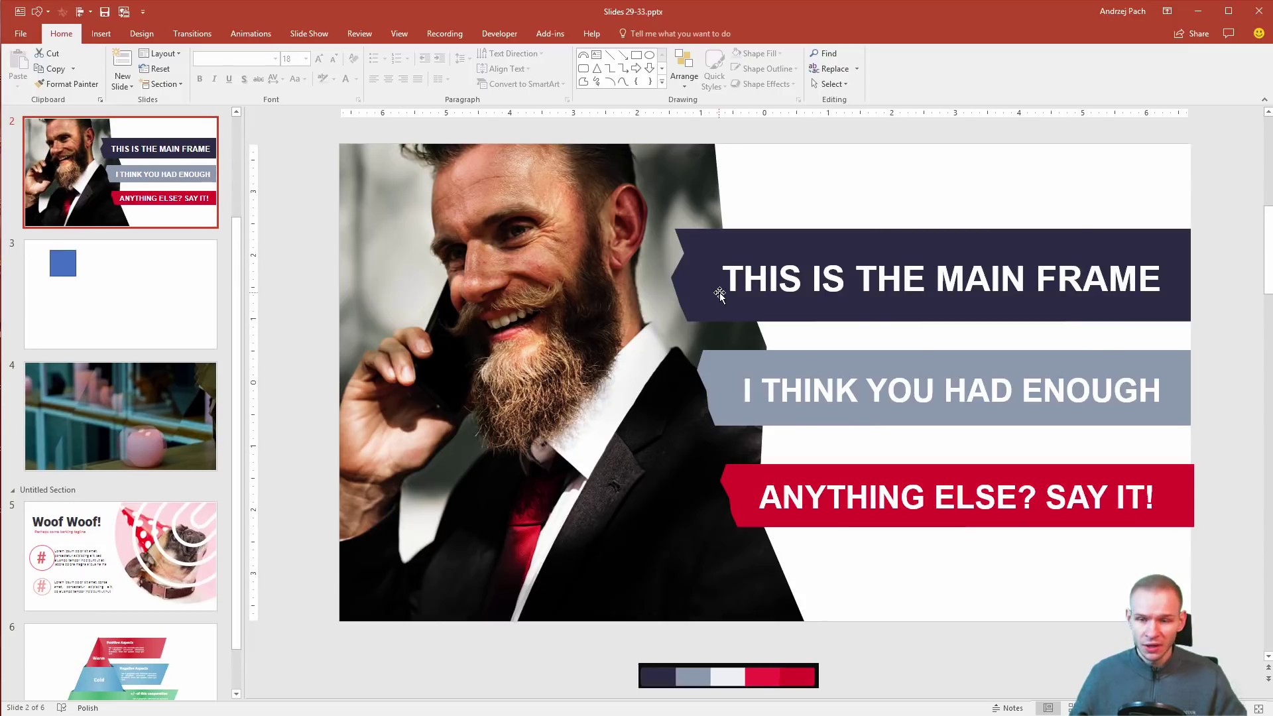
pyautogui.moveTo(756, 240); pyautogui.dragTo(786, 257)
pyautogui.click(119, 294)
pyautogui.click(504, 269)
pyautogui.hotkey('ctrl', 'c')
pyautogui.hotkey('ctrl', 'v')
pyautogui.hotkey('ctrl', 'v')
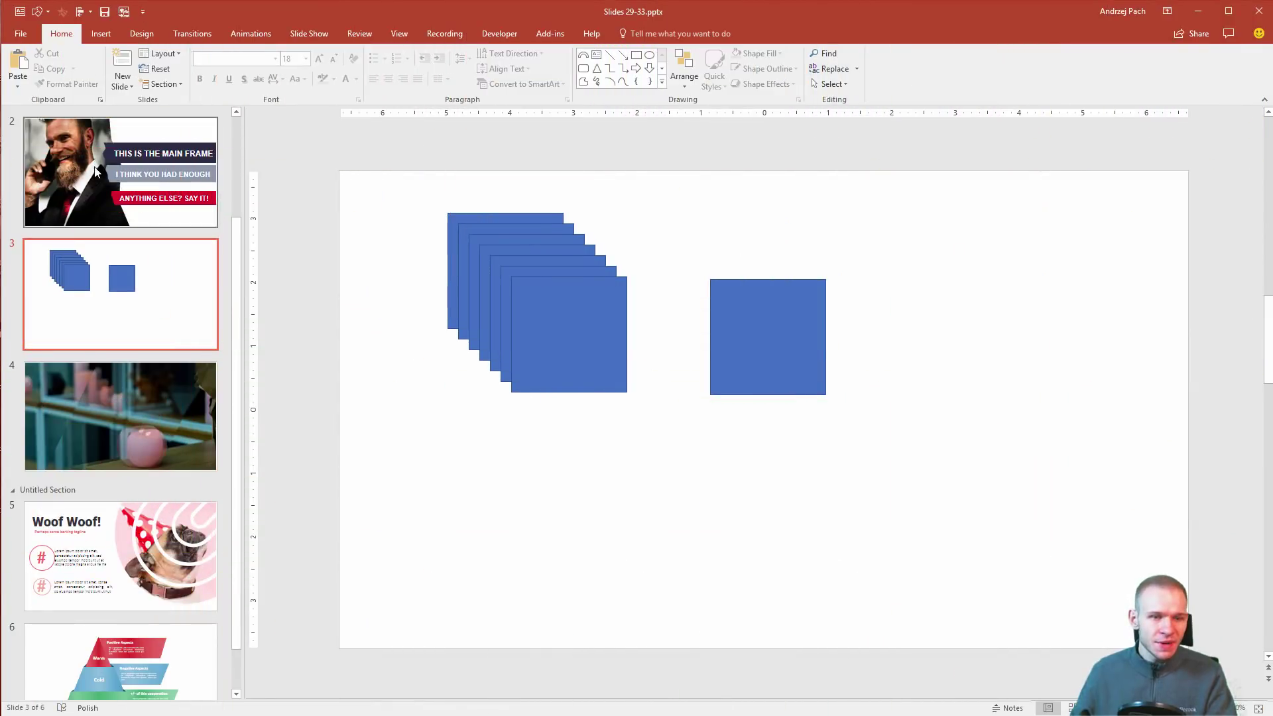
# Step: Move slide 2's red ANYTHING ELSE? SAY IT! banner up
pyautogui.click(121, 172)
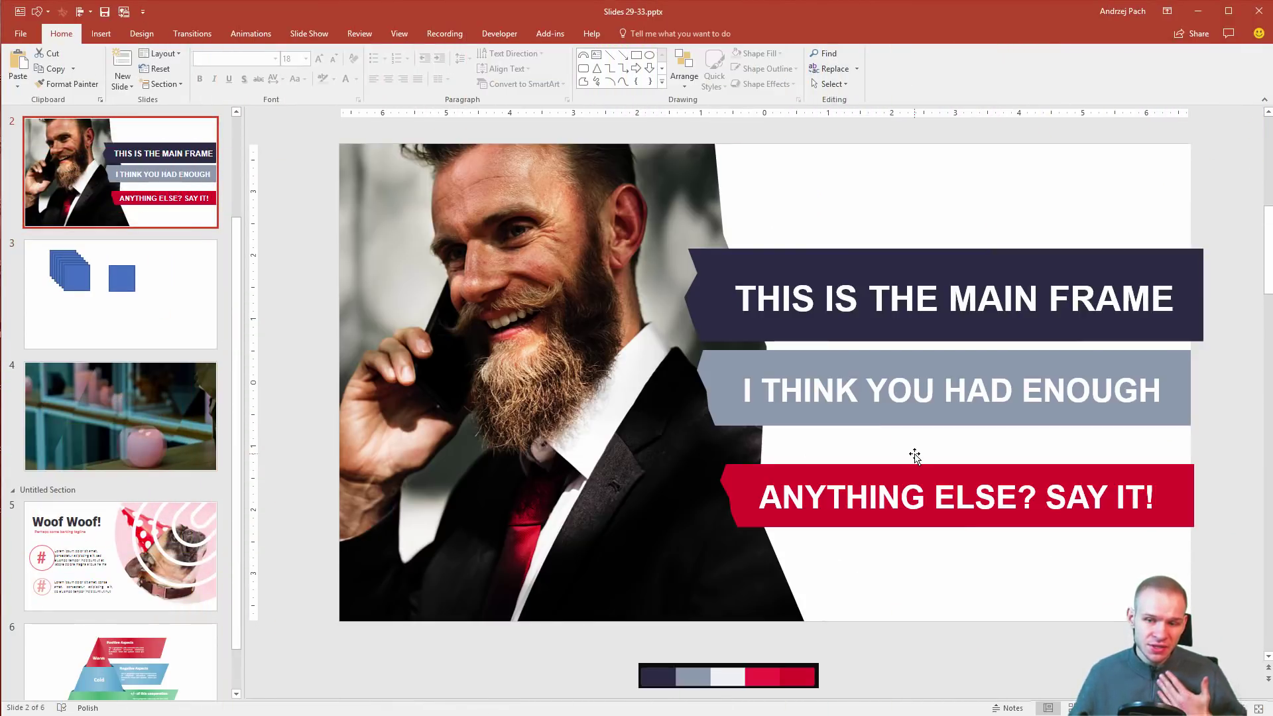
pyautogui.moveTo(924, 467); pyautogui.dragTo(927, 439)
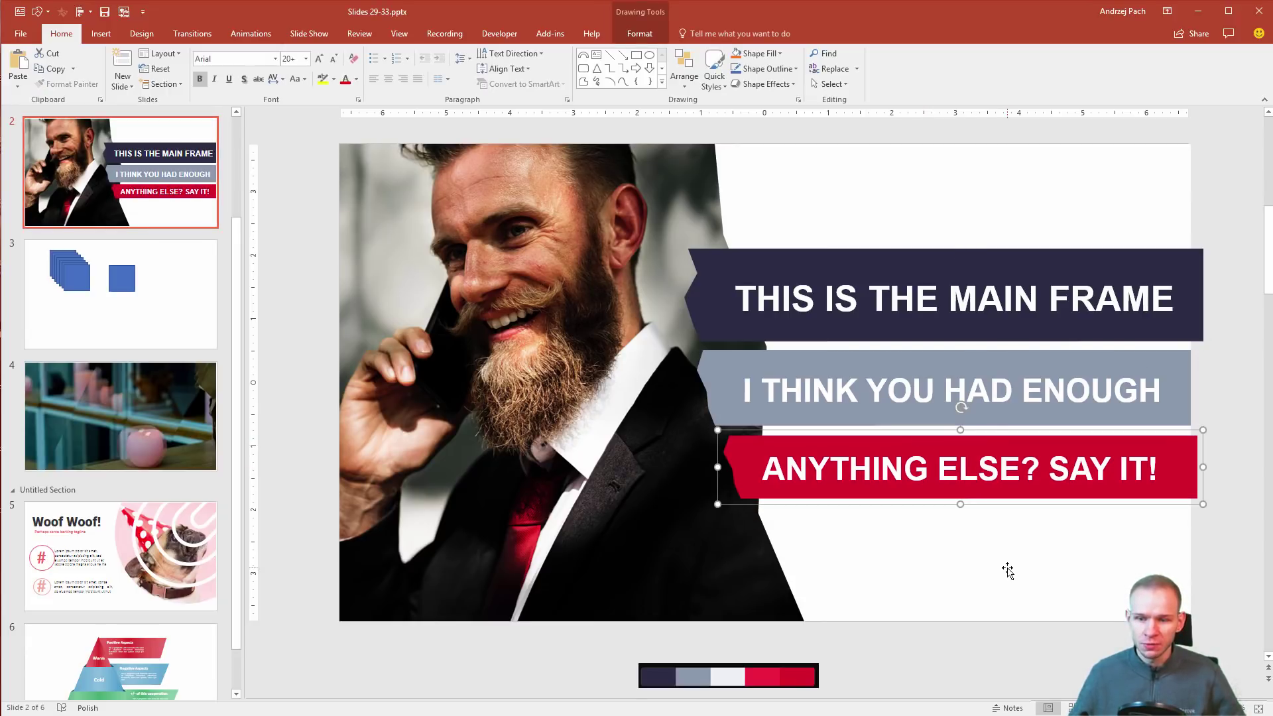
pyautogui.click(1010, 638)
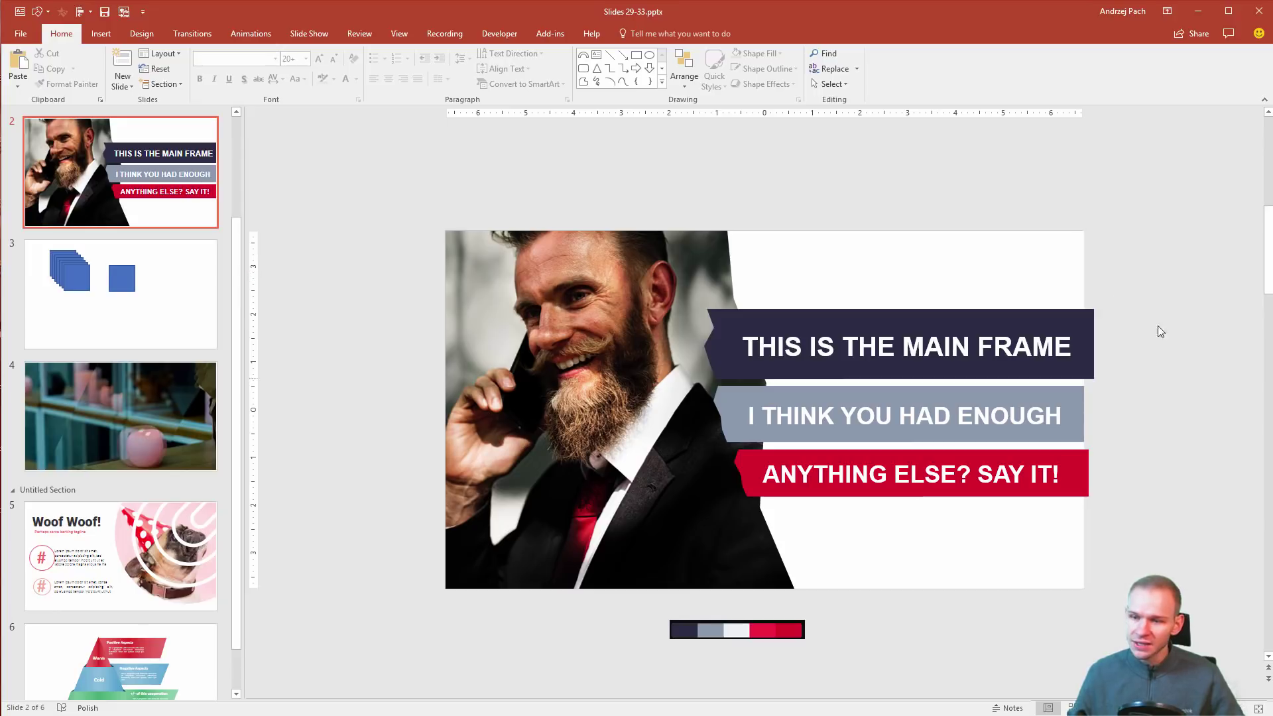
# Step: Group slide 2's three banners and place a duplicate group below the original
pyautogui.moveTo(1176, 234)
pyautogui.mouseDown()
pyautogui.moveTo(980, 449)
pyautogui.moveTo(676, 591)
pyautogui.moveTo(643, 571)
pyautogui.moveTo(658, 568)
pyautogui.mouseUp()
pyautogui.hotkey('ctrl', 'g')
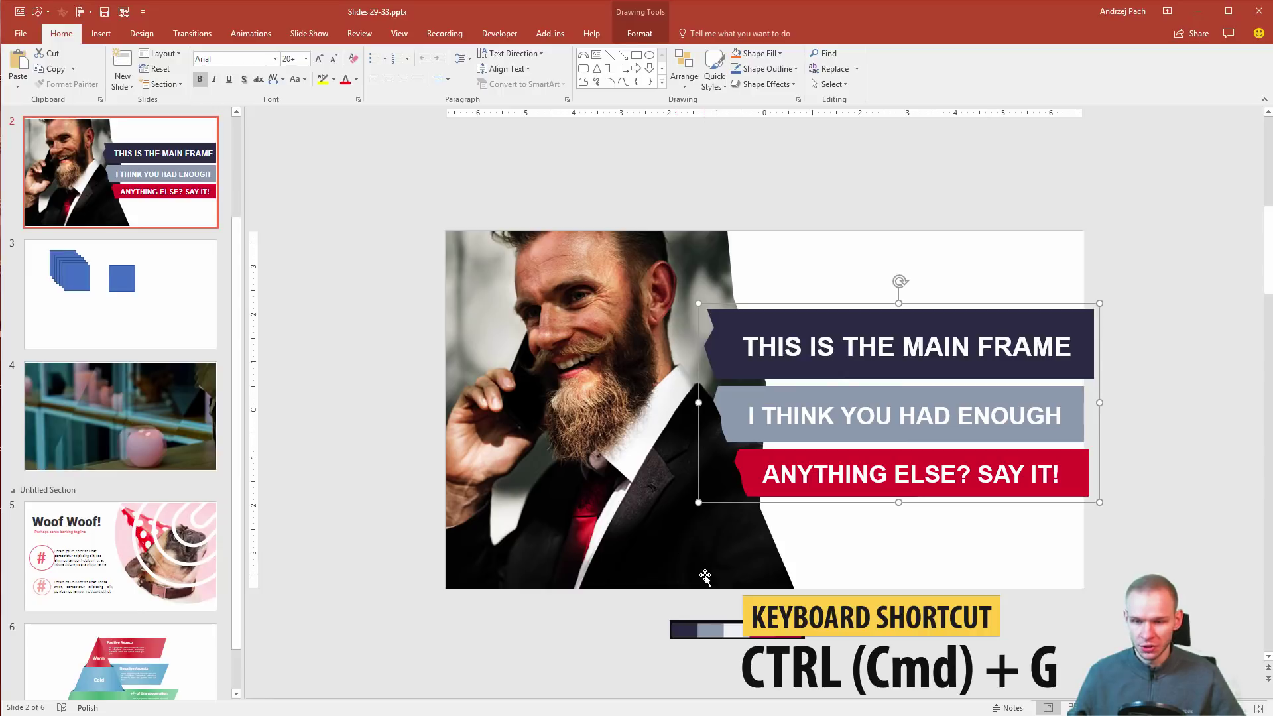
pyautogui.moveTo(871, 306); pyautogui.dragTo(865, 237)
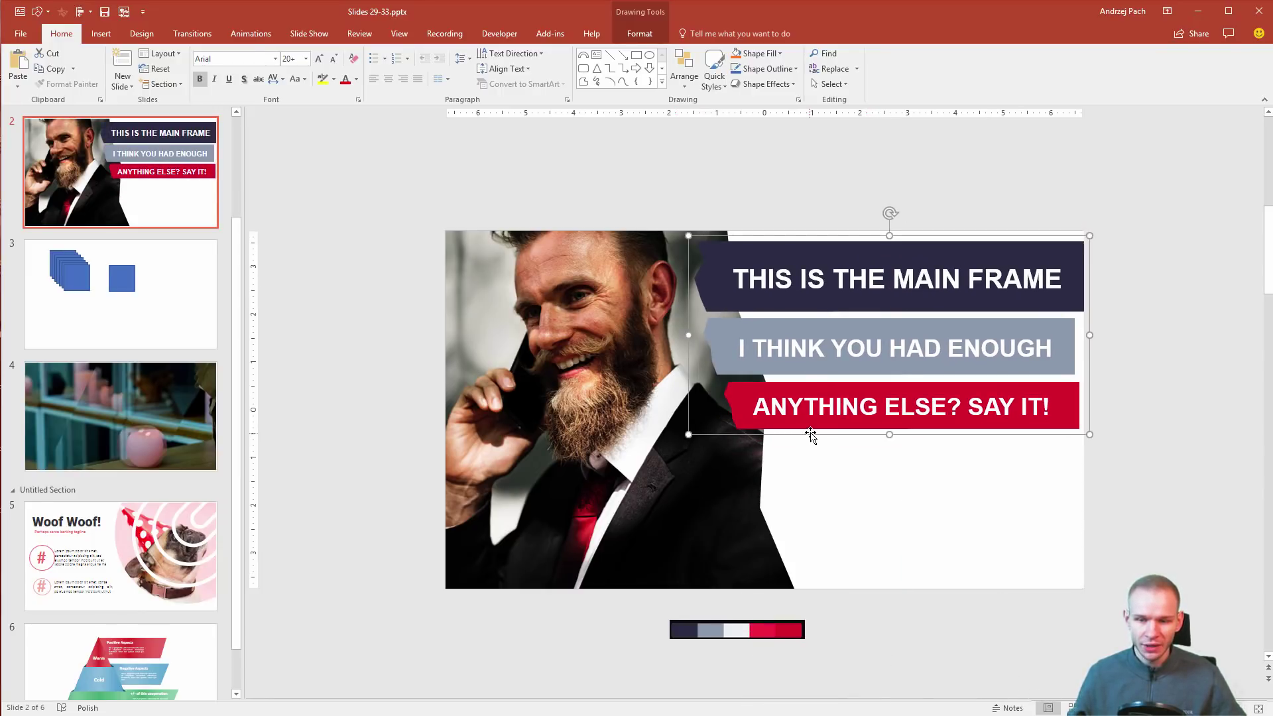
pyautogui.press('alt')
pyautogui.moveTo(820, 420); pyautogui.dragTo(873, 610)
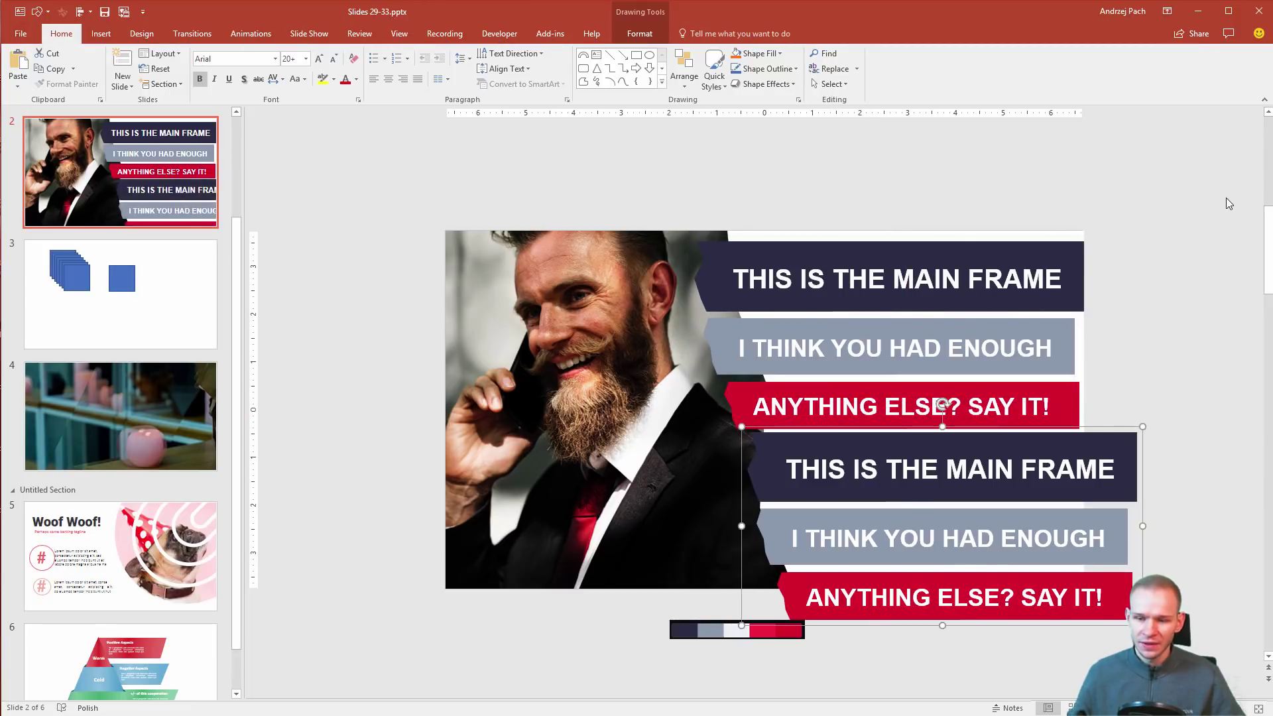
# Step: Group both banner sets with the photo and colour bar, reposition them, and decrease the font size twice
pyautogui.moveTo(1227, 194); pyautogui.dragTo(665, 665)
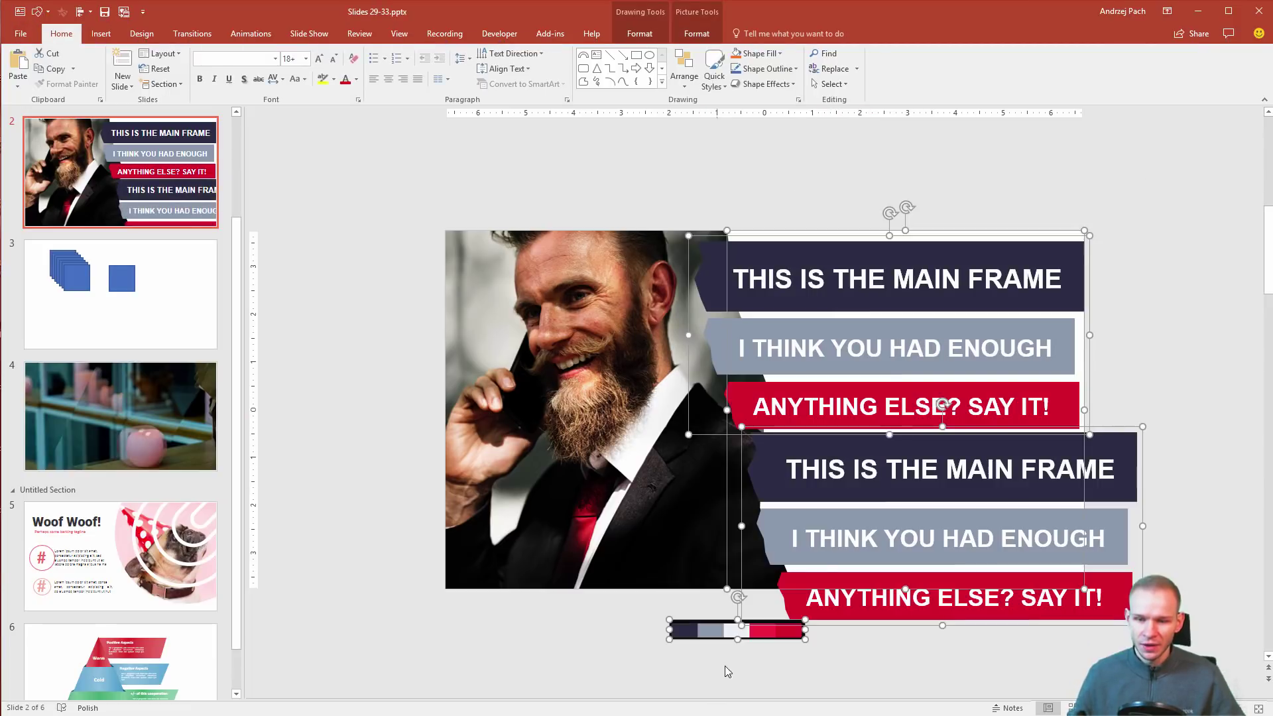
pyautogui.hotkey('ctrl', 'g')
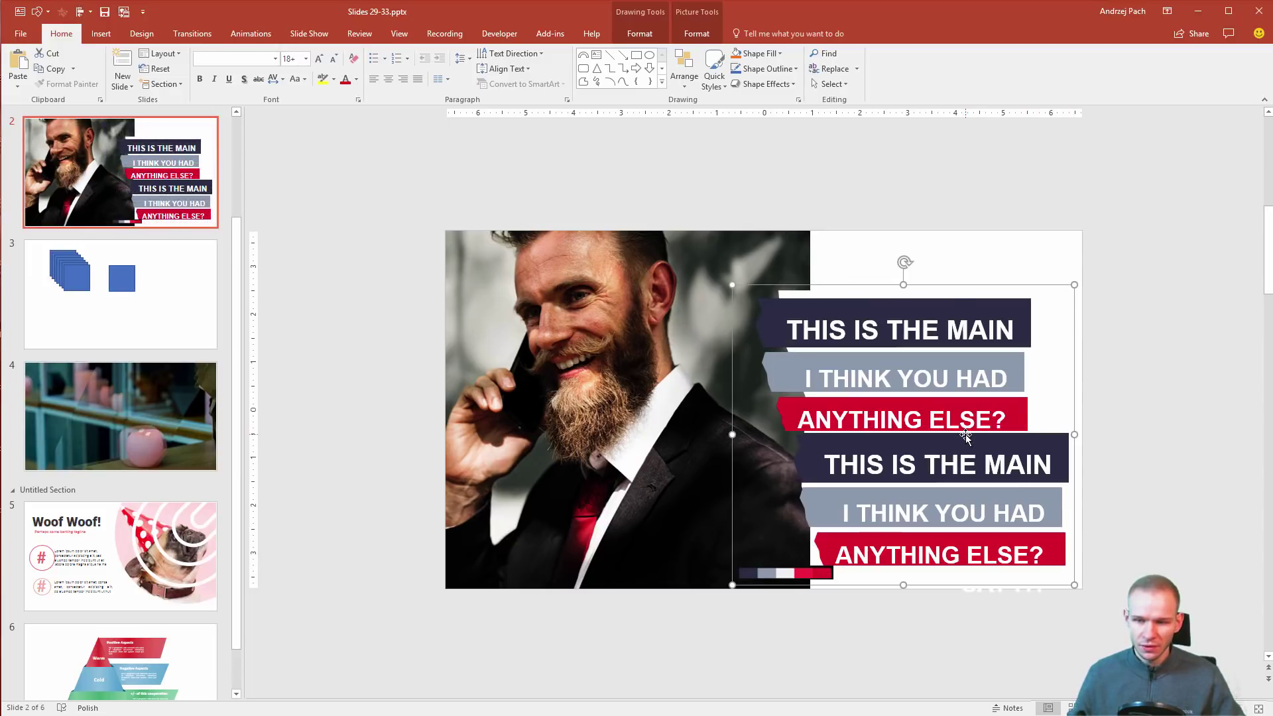
pyautogui.moveTo(949, 287); pyautogui.dragTo(974, 255)
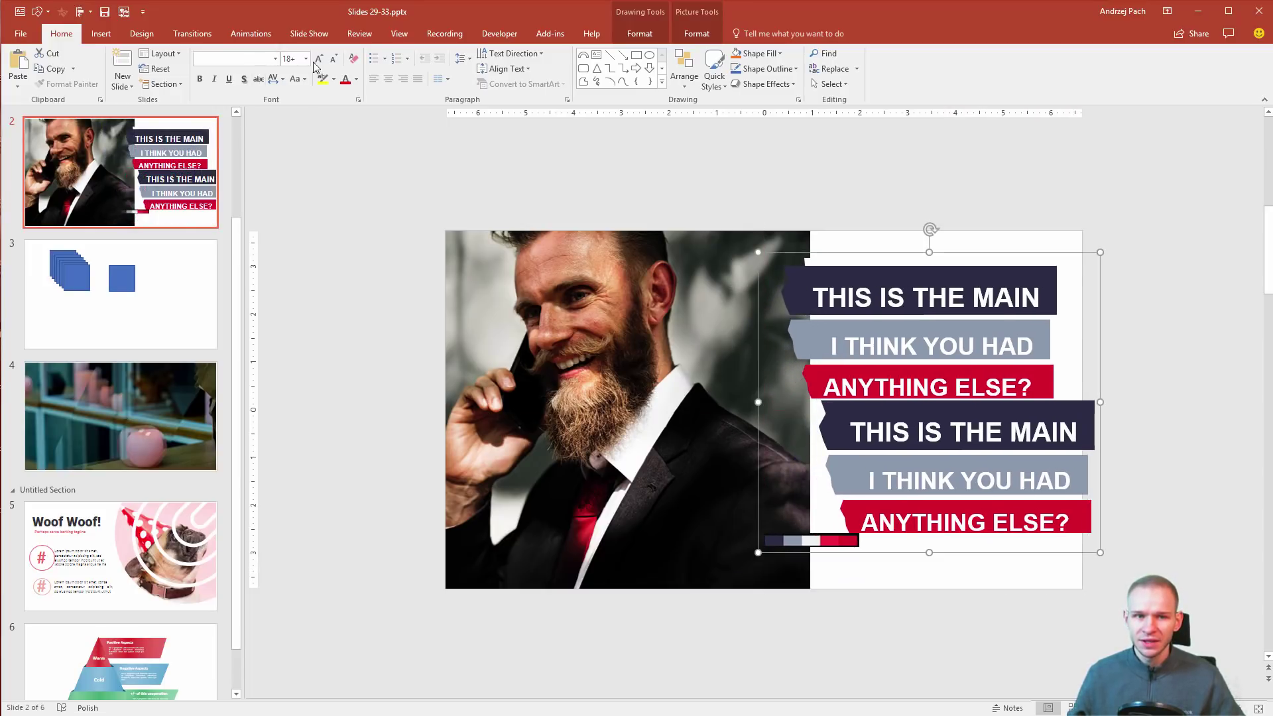
pyautogui.click(334, 59)
pyautogui.click(333, 59)
pyautogui.click(333, 59)
pyautogui.click(333, 59)
pyautogui.click(334, 59)
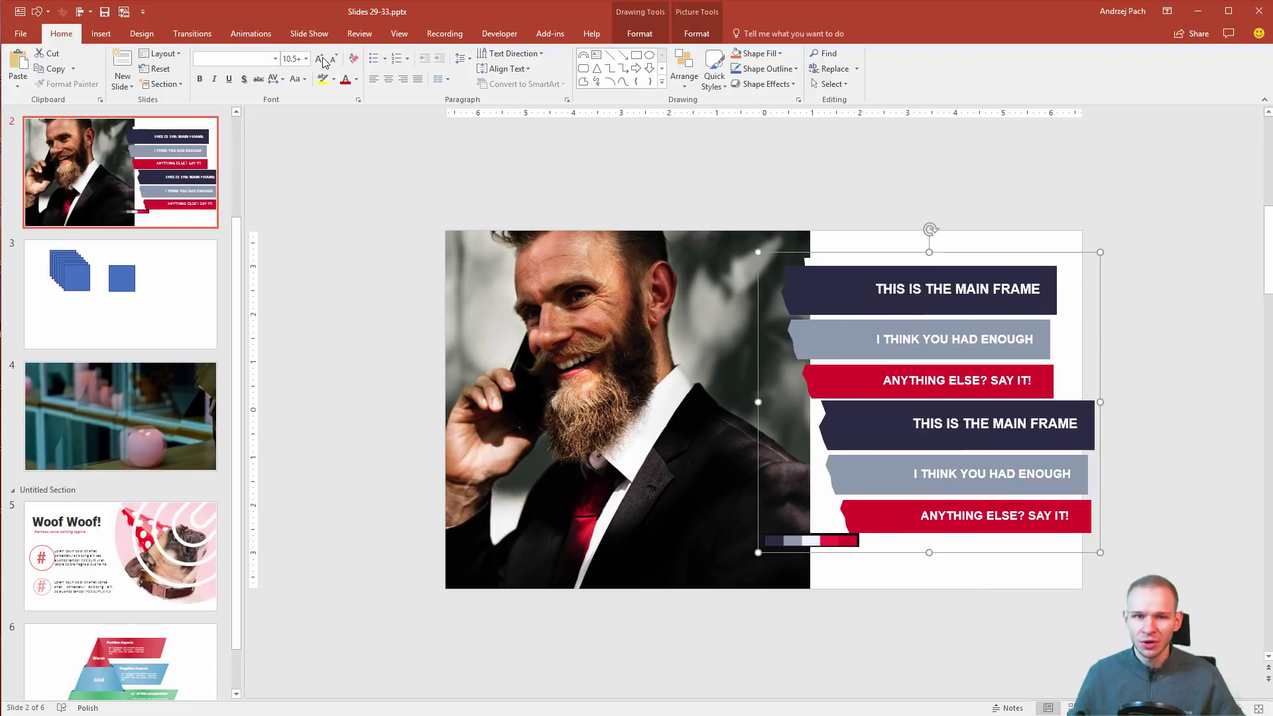
pyautogui.click(959, 224)
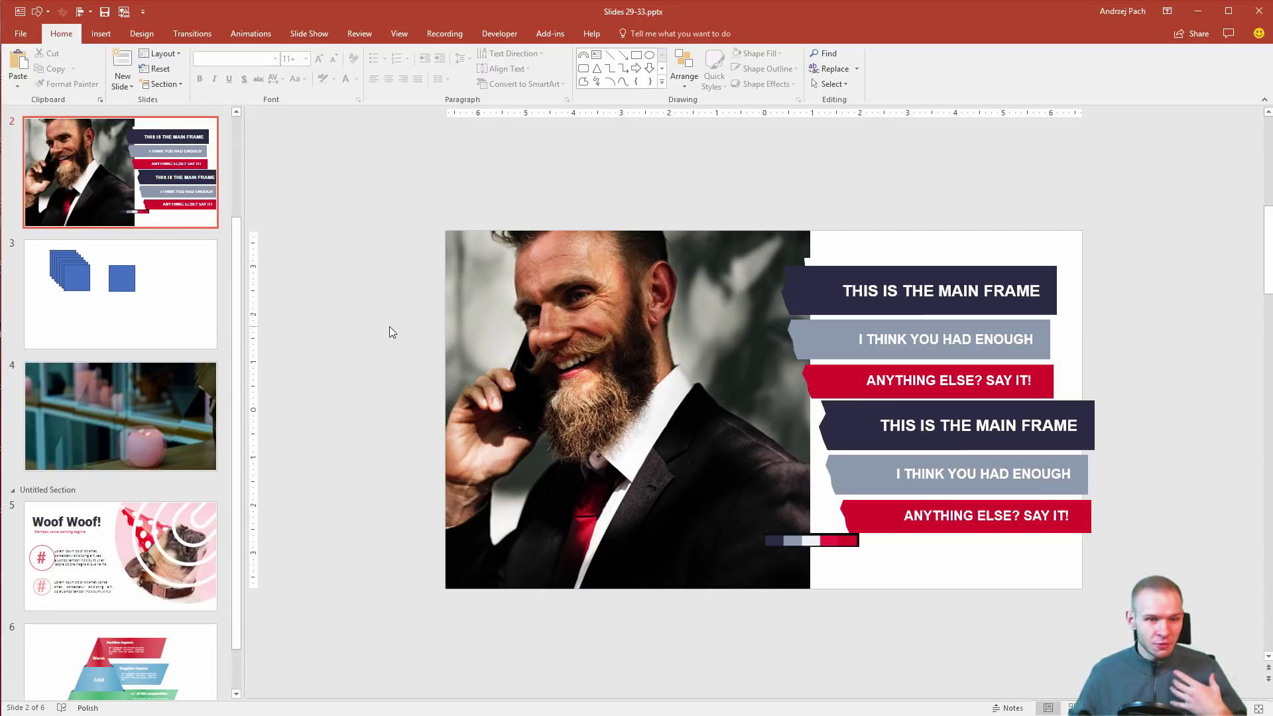
# Step: Open slide 5 and select the Lorem ipsum text inside the hashtag group
pyautogui.click(104, 521)
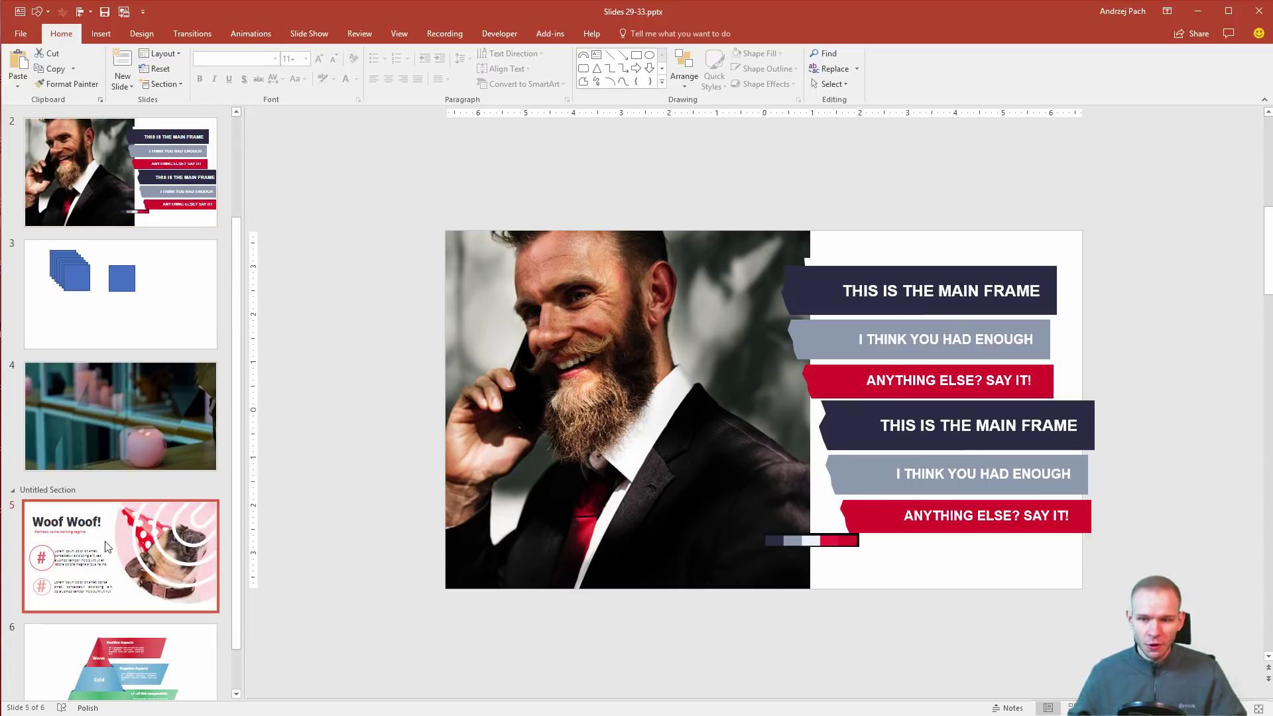
pyautogui.click(472, 435)
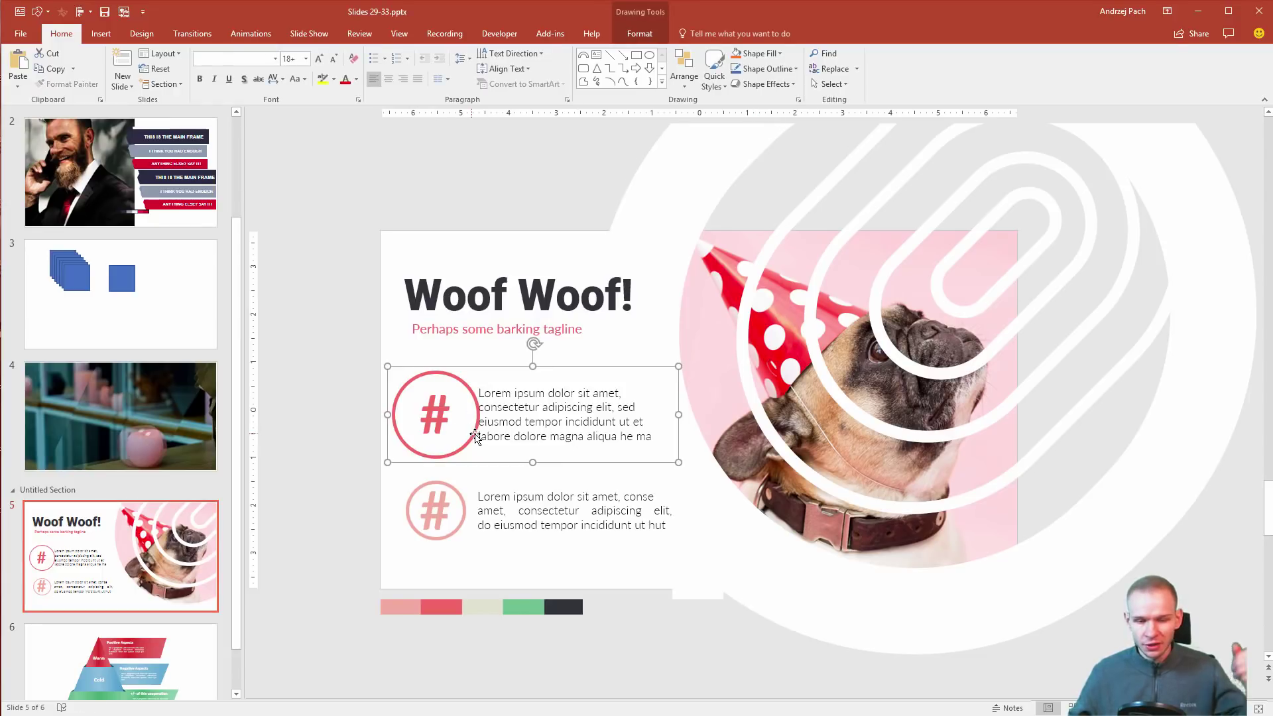
pyautogui.click(474, 435)
pyautogui.click(367, 298)
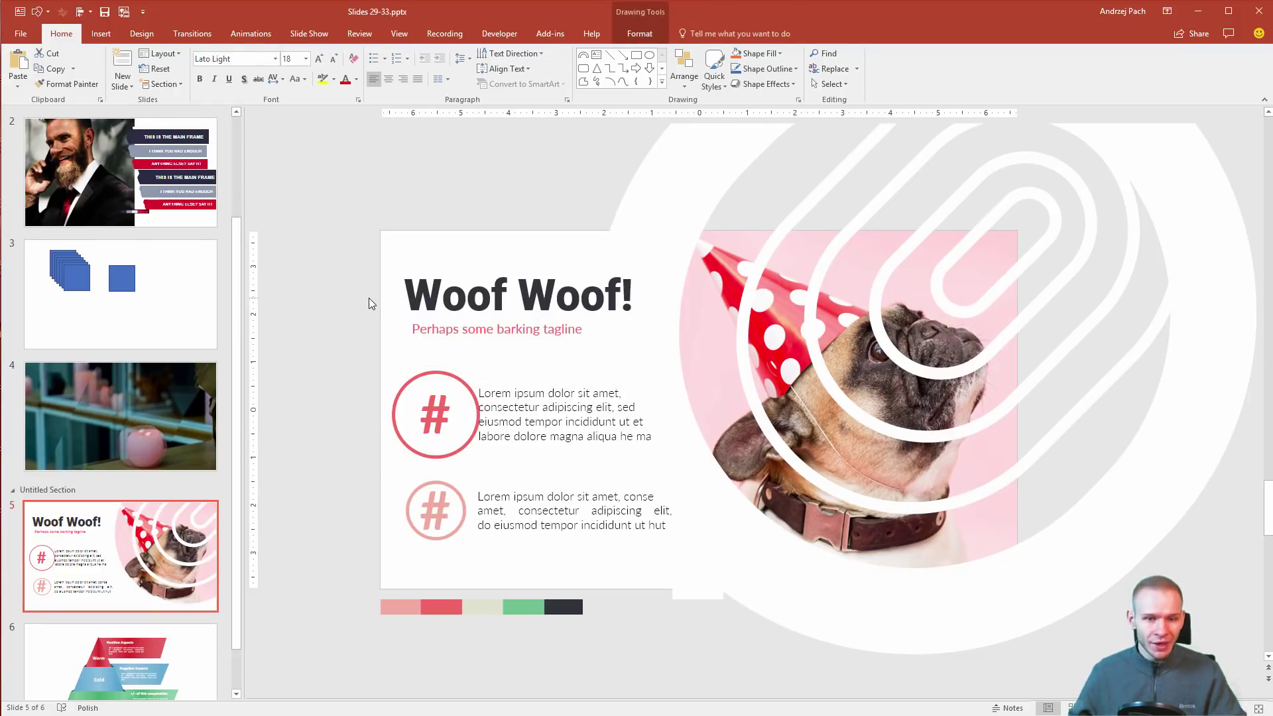
# Step: Draw a trial pie shape over the title, then remove it
pyautogui.hotkey('alt', '2')
pyautogui.click(55, 156)
pyautogui.moveTo(380, 211); pyautogui.dragTo(641, 401)
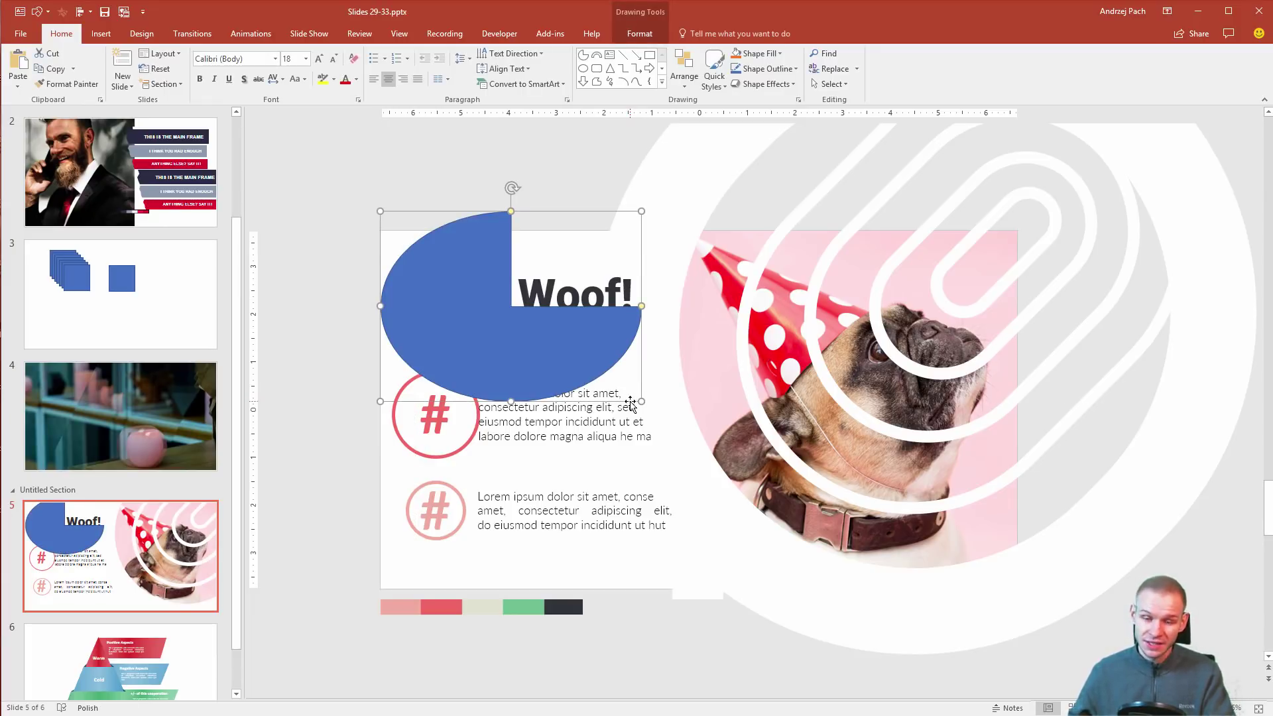
pyautogui.press('Delete')
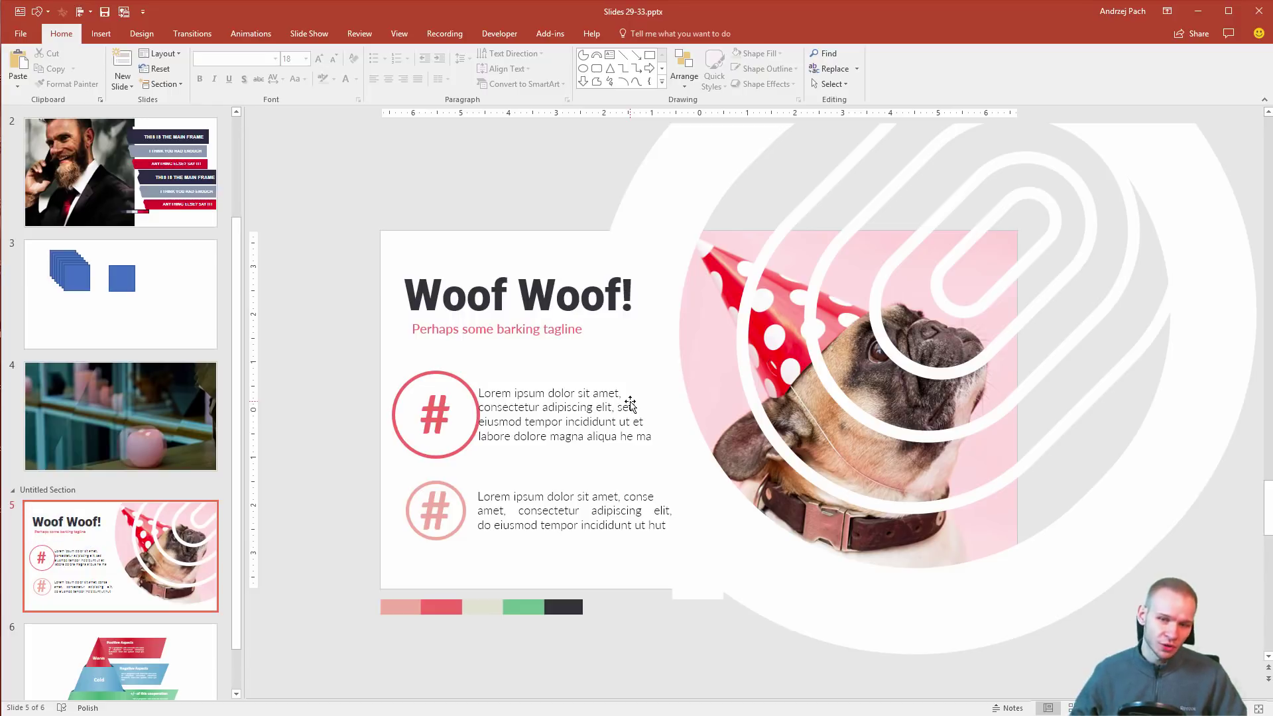